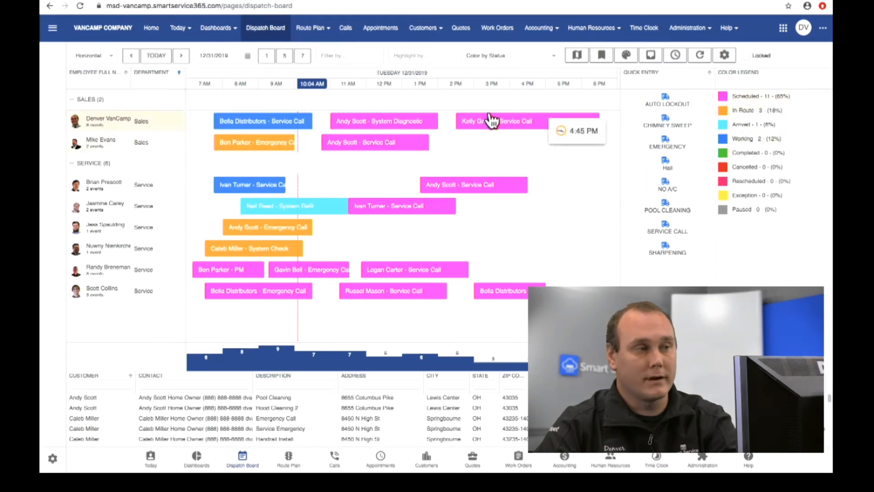
View the color-by options available for the dispatch board's appointments, keeping Color by Status
click(535, 126)
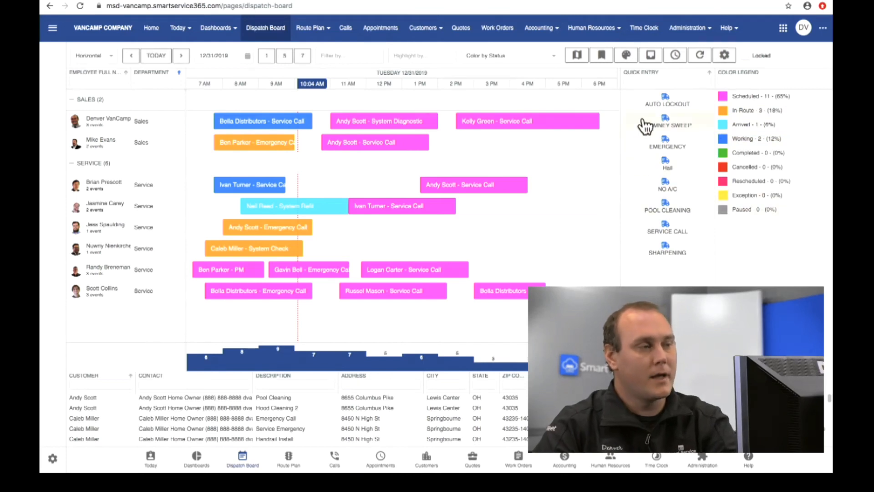
click(555, 63)
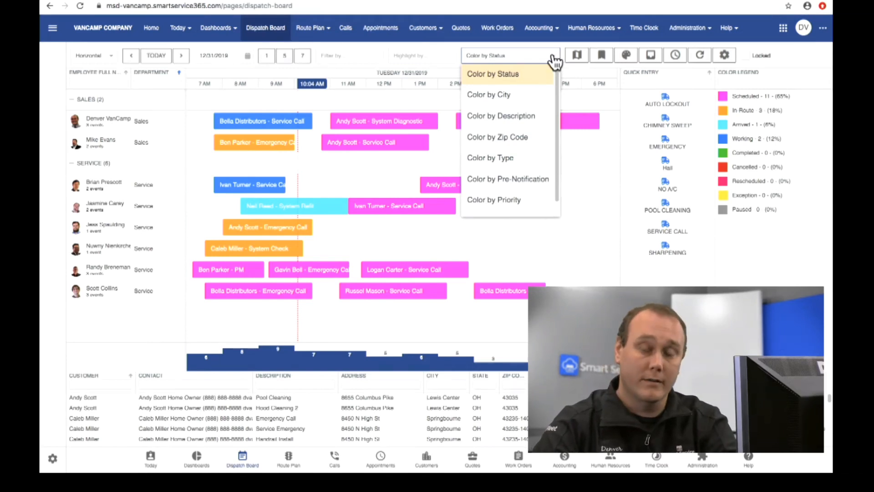
click(554, 61)
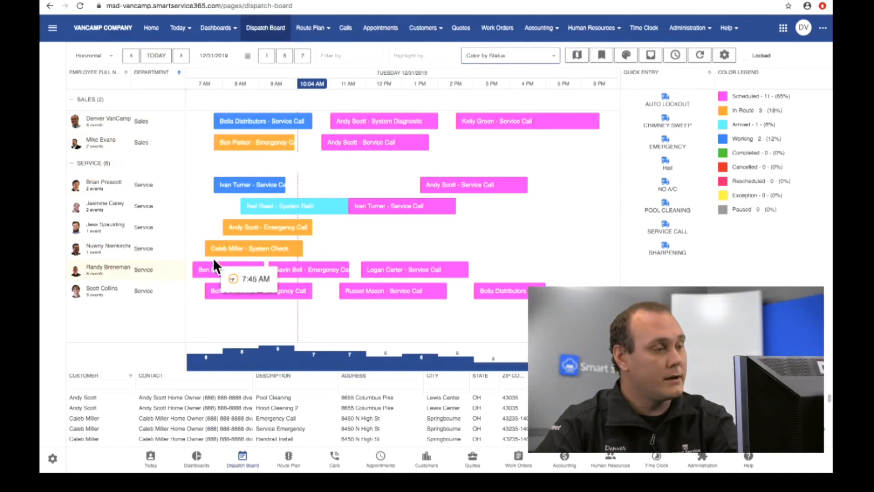
Preview the Dispatch NOW text message for the last appointment of the second-to-last Service employee, and close it without sending
right_click(109, 272)
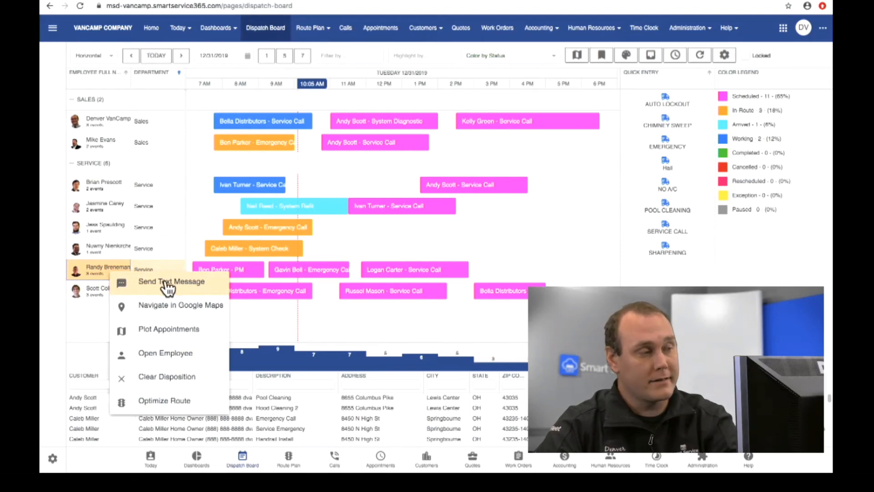
right_click(414, 273)
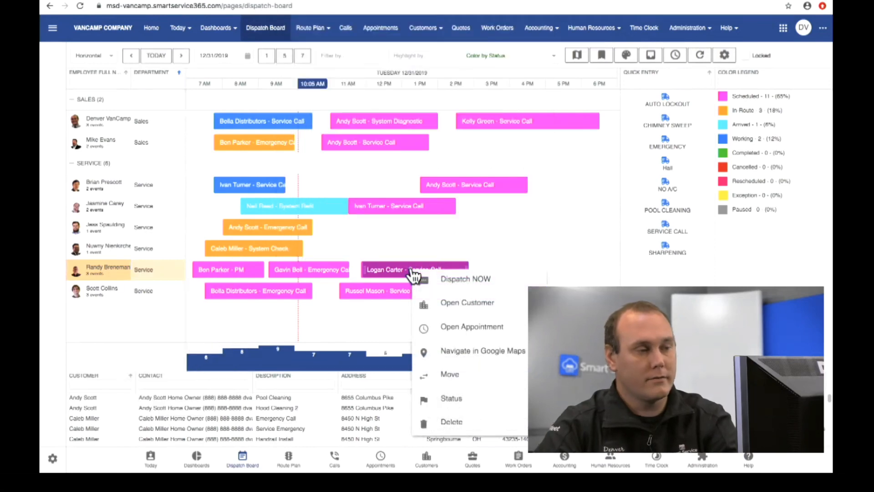
click(469, 279)
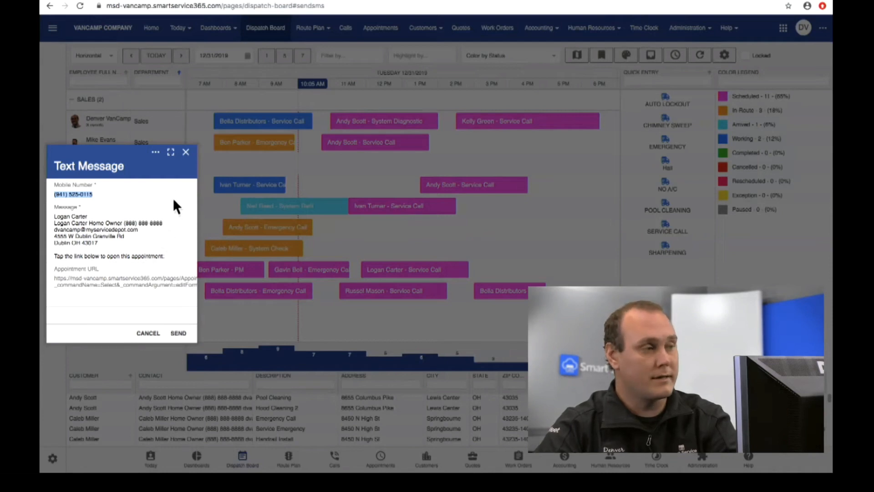
click(186, 153)
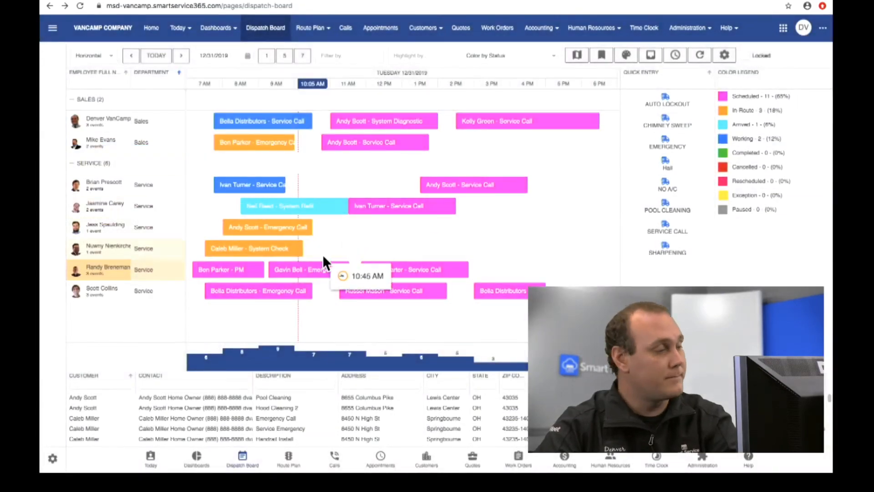
Plot the second-to-last Service employee's appointments on the map, review their locations, and close the map
right_click(118, 268)
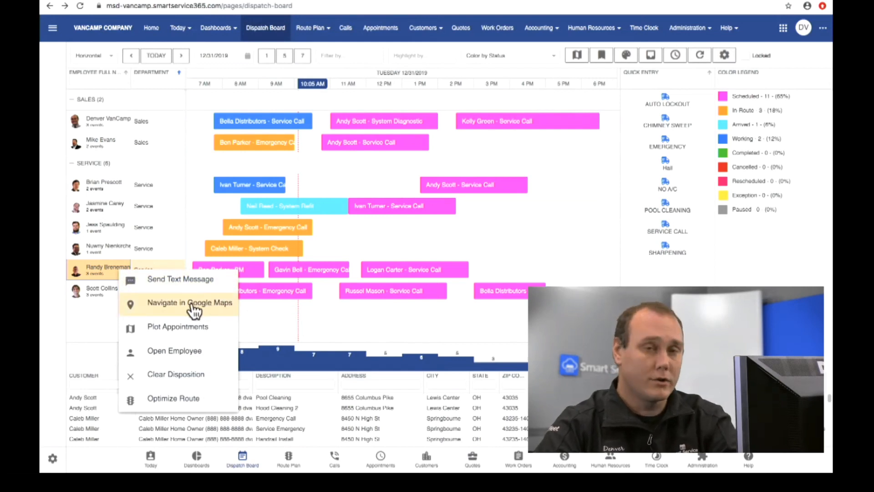
click(169, 326)
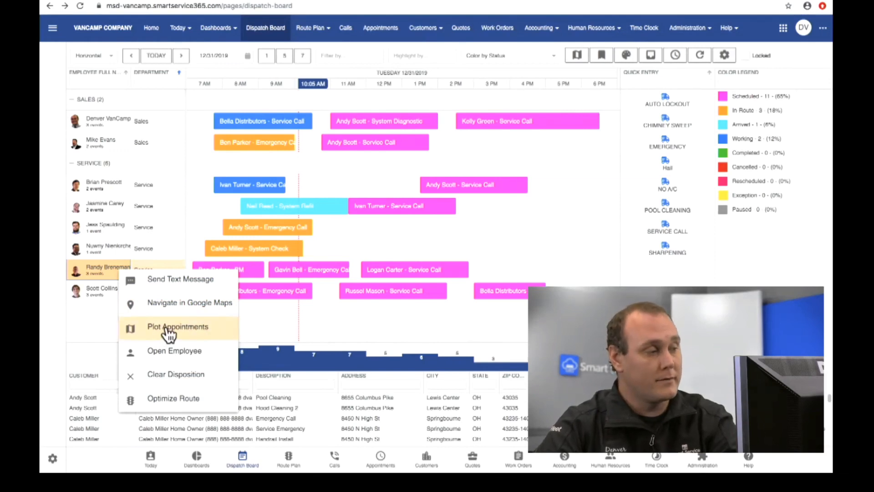
click(165, 325)
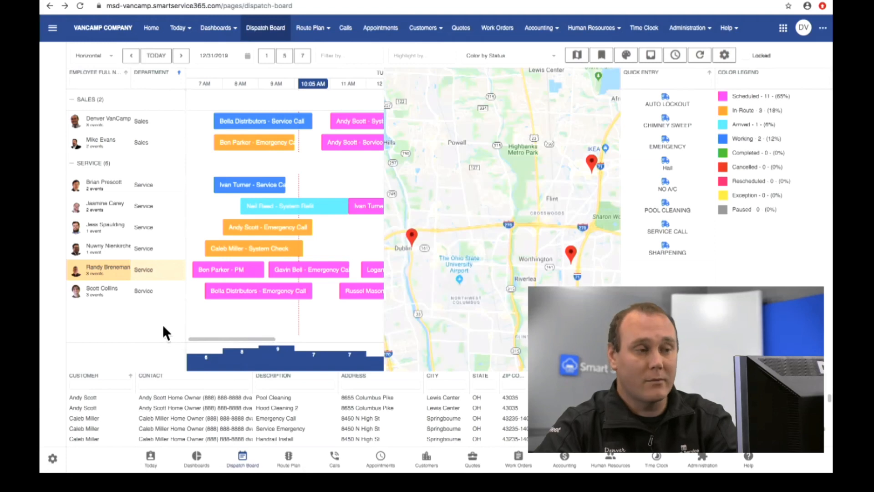
scroll(539, 261, down, 1)
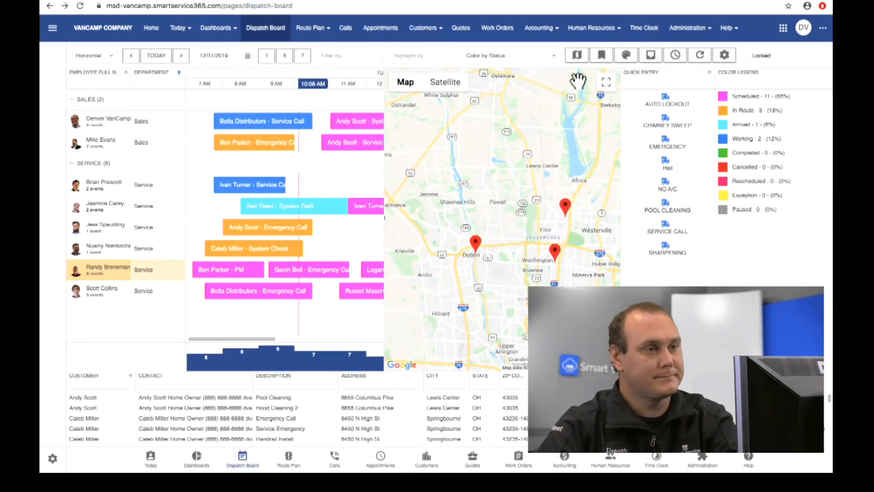
click(577, 55)
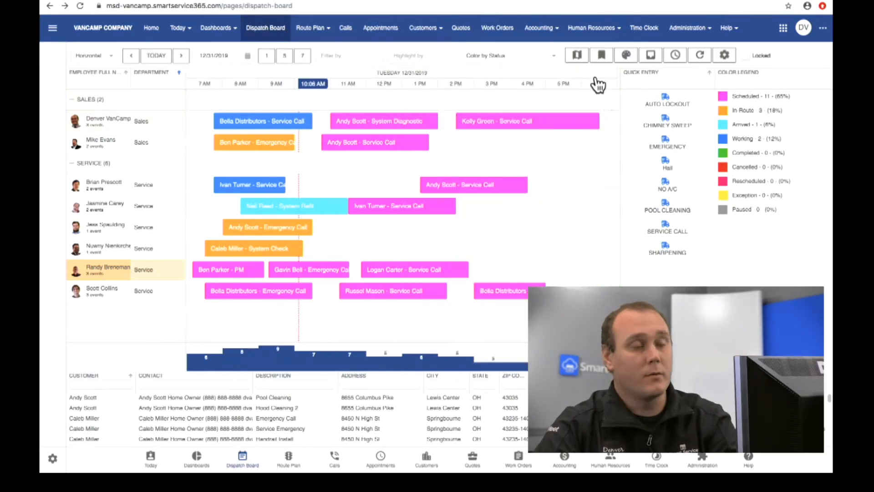
Show all employees' locations on the map beside the schedule, inspect them, and hide the map
click(577, 57)
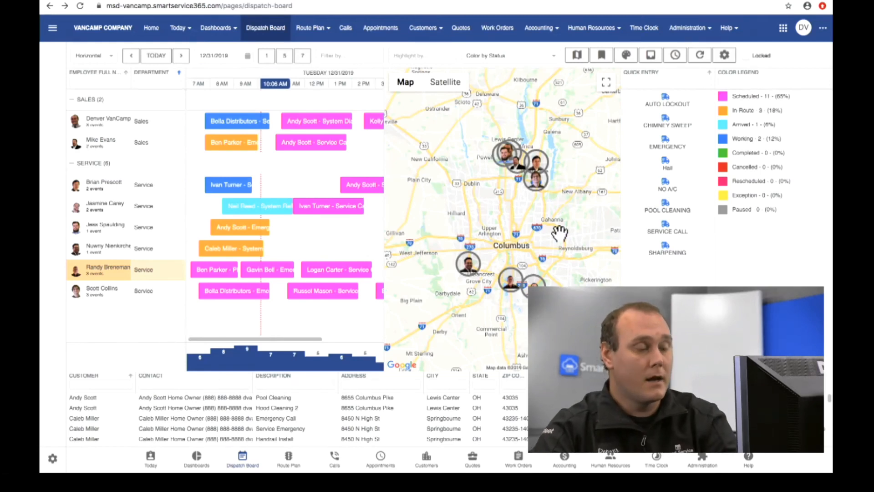
click(474, 272)
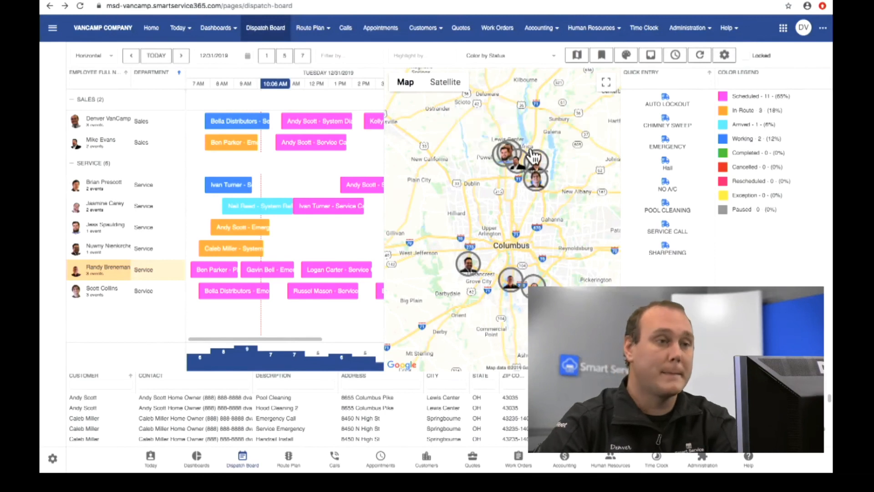
click(576, 62)
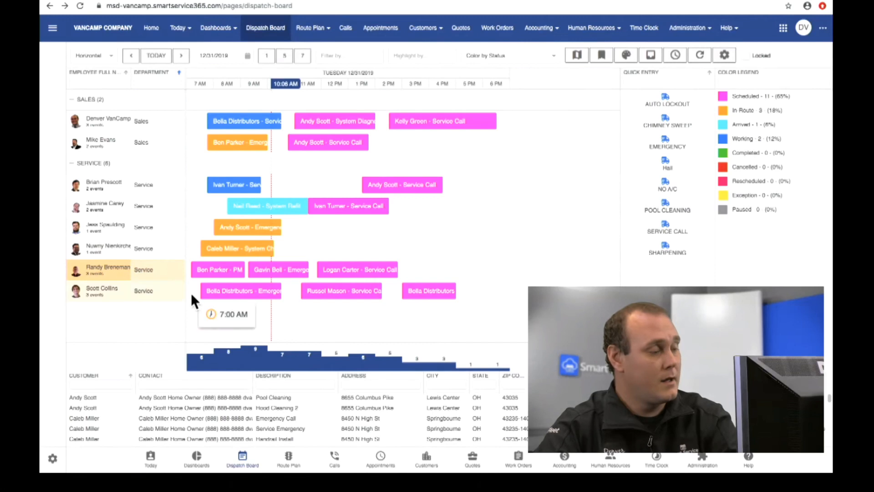
right_click(103, 269)
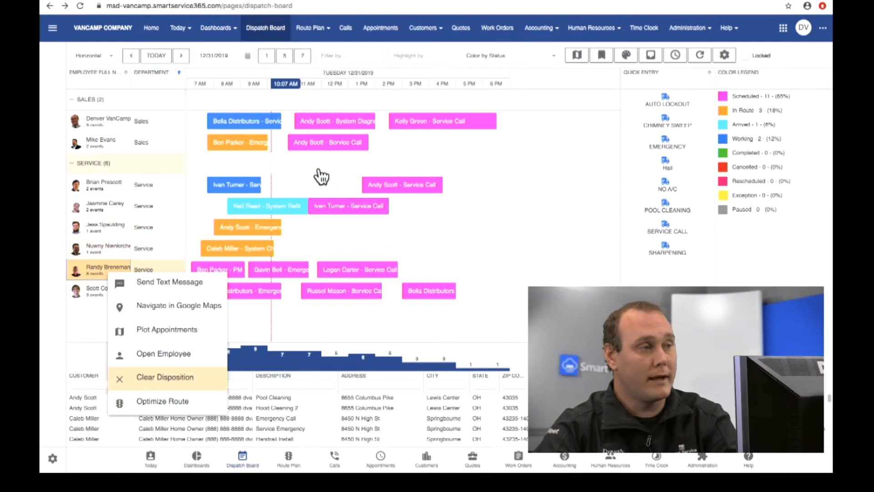
click(319, 28)
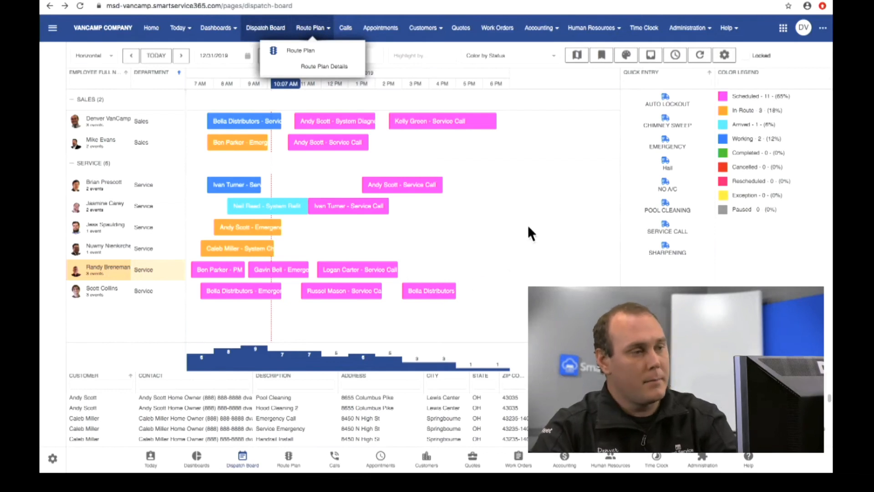
click(542, 279)
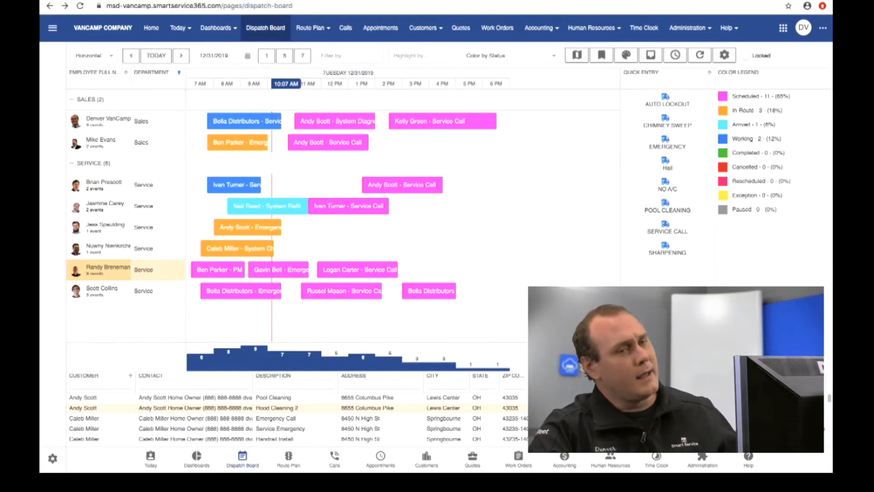
Try filtering the appointment list below the schedule by customer with "and"
scroll(830, 409, down, 2)
mouse_move(831, 404)
mouse_down()
mouse_move(831, 428)
mouse_move(829, 397)
mouse_up()
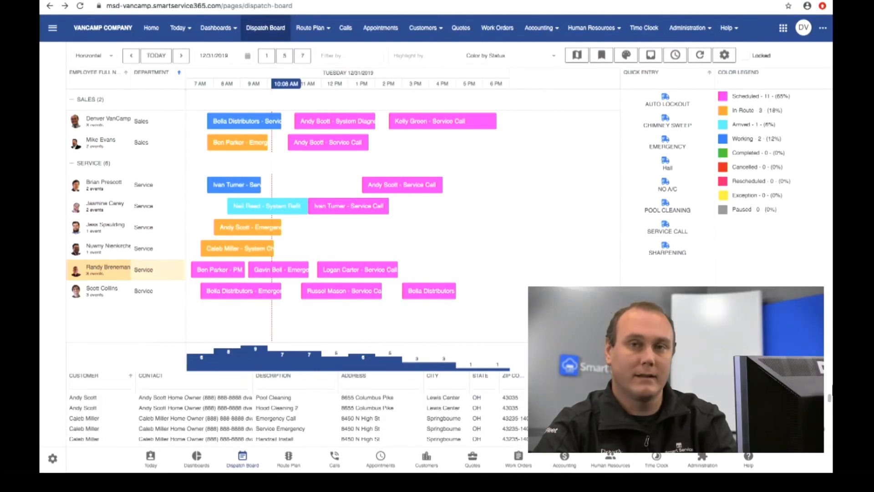
click(106, 384)
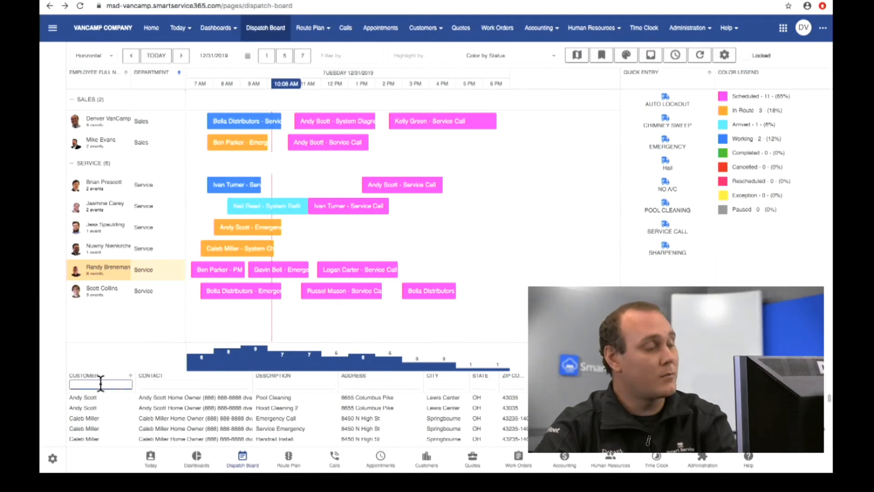
text(and)
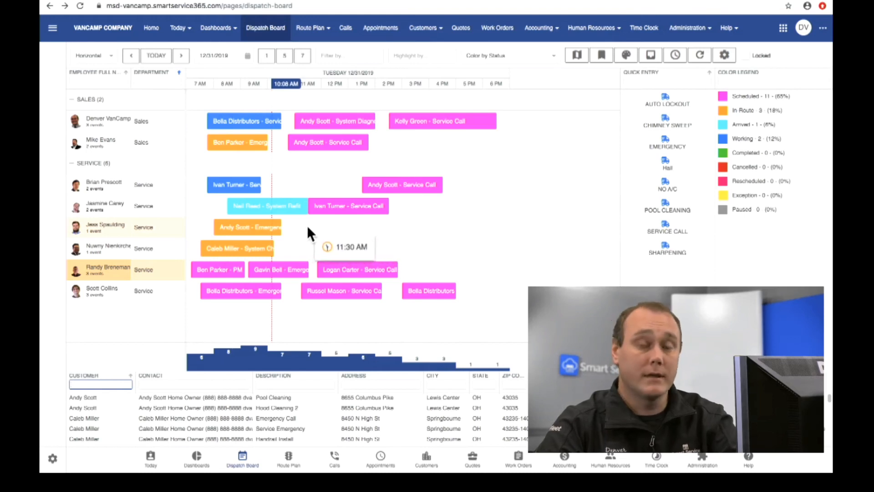
Mark out 11:15 AM to 2:45 PM for the third Service employee and add a quote in that slot
drag(304, 225, 396, 226)
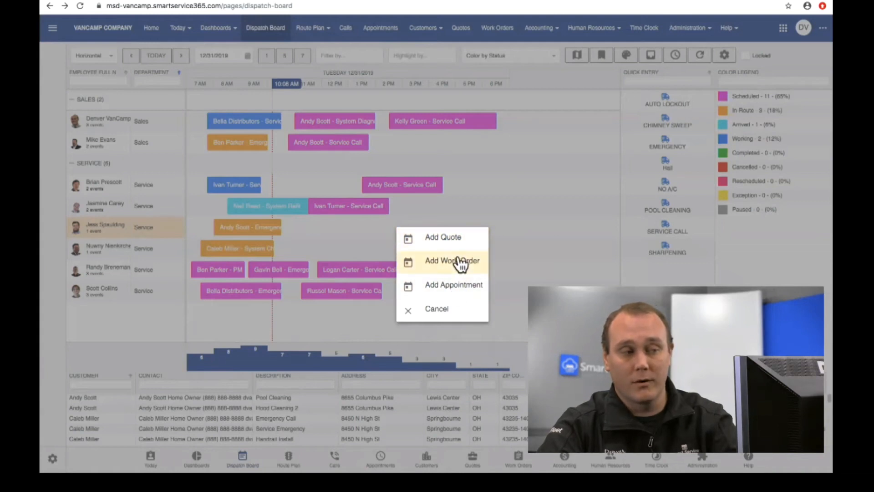
click(447, 235)
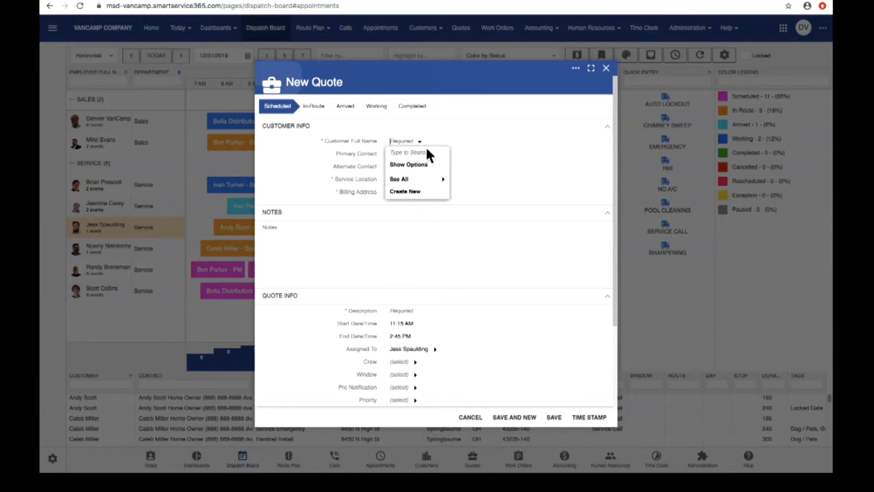
Review the new customer form and its list of sources from the quote, and close the form without saving
click(421, 191)
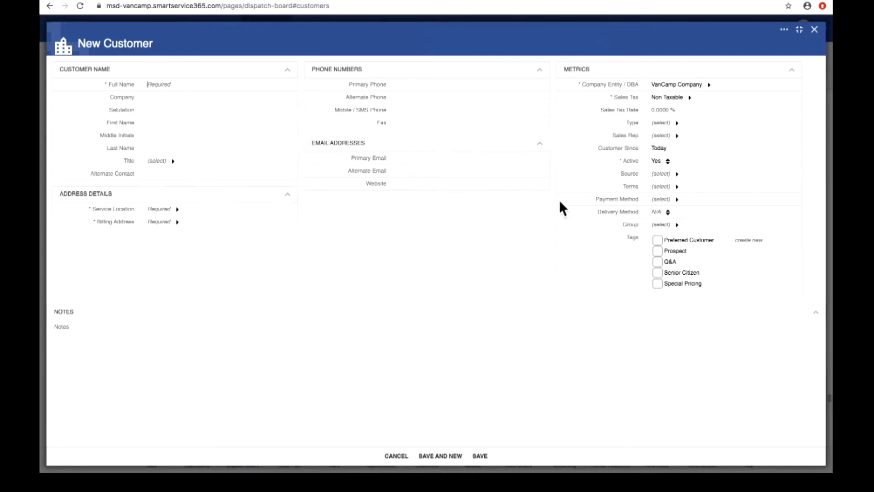
click(677, 174)
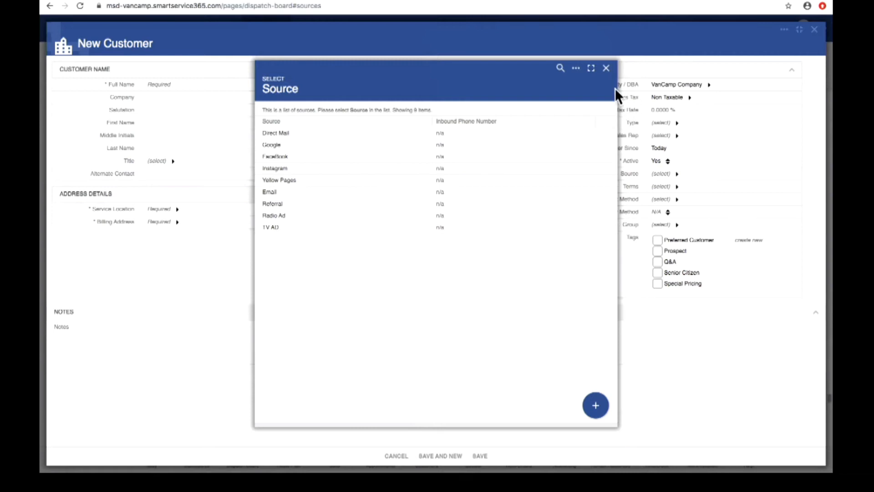
click(607, 68)
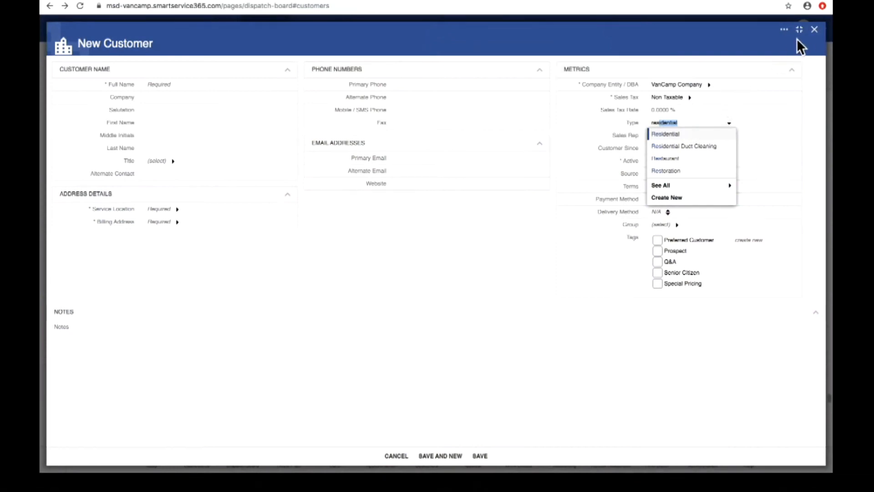
click(815, 31)
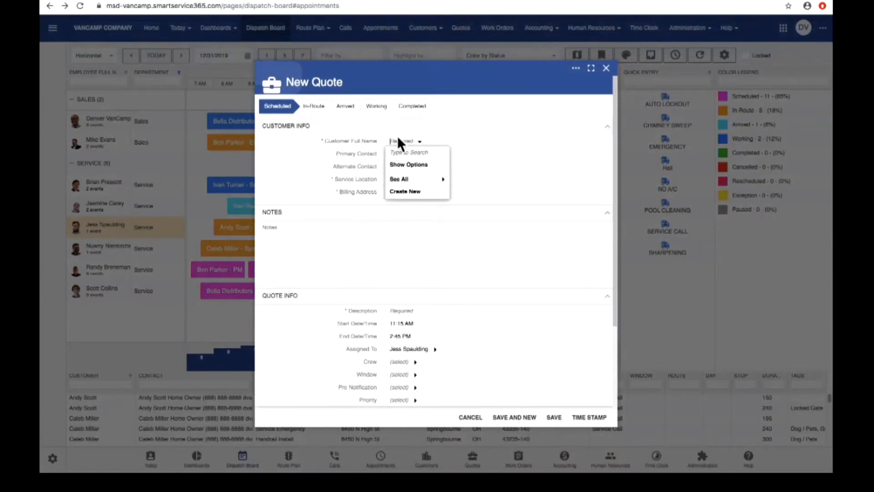
Pick an existing customer for the quote by searching for "m", and enter Tuesday 1212 as the description
text(m)
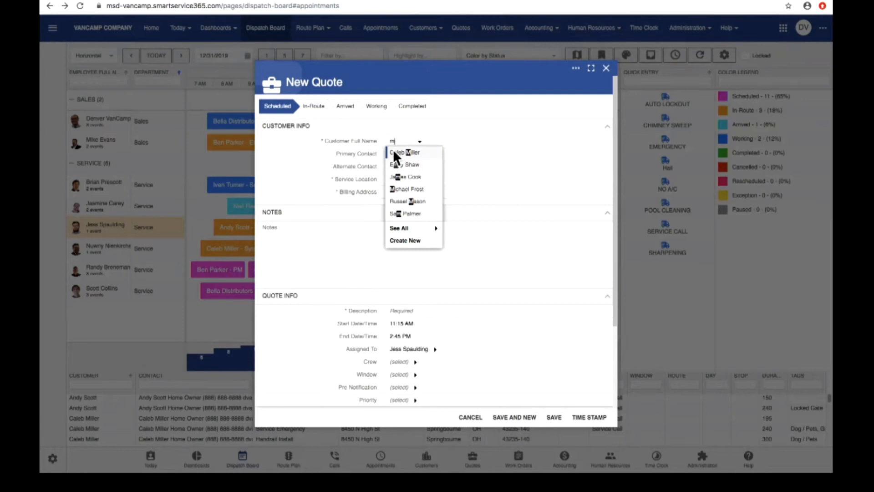
click(401, 189)
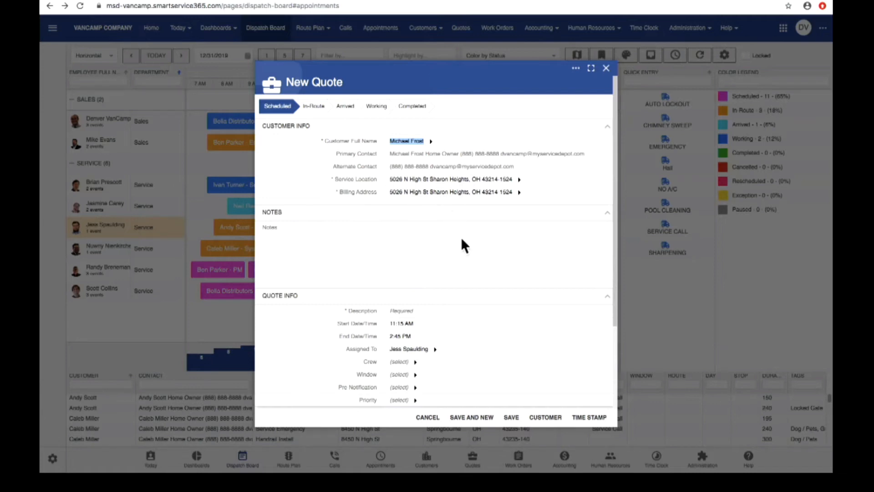
scroll(461, 238, down, 2)
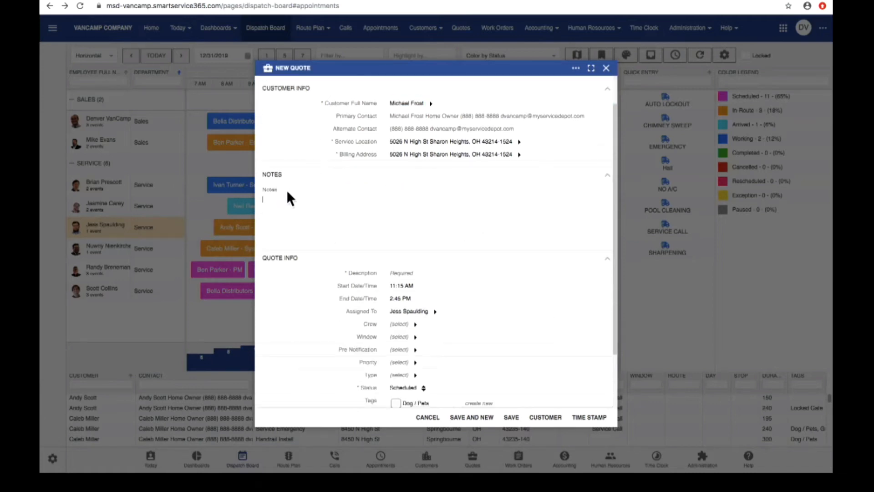
scroll(444, 232, down, 1)
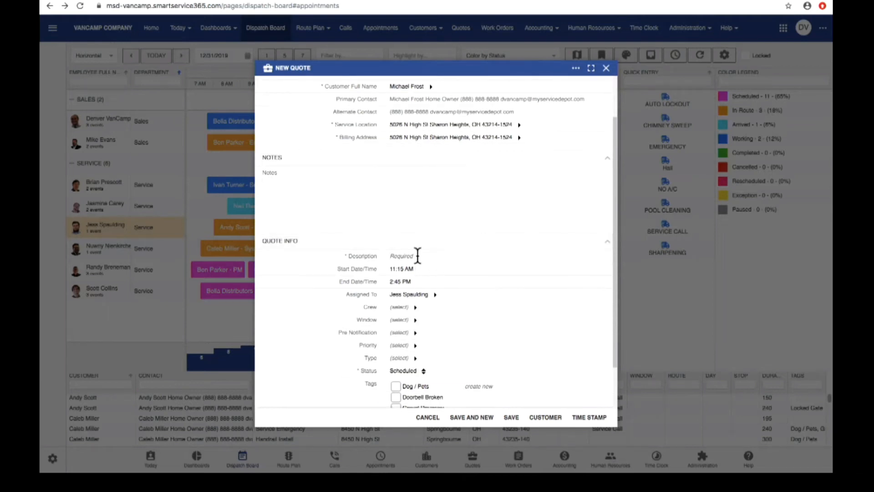
text(T)
text(uesday 1212)
Check the quote's start date and time, and set its priority to Medium
click(409, 268)
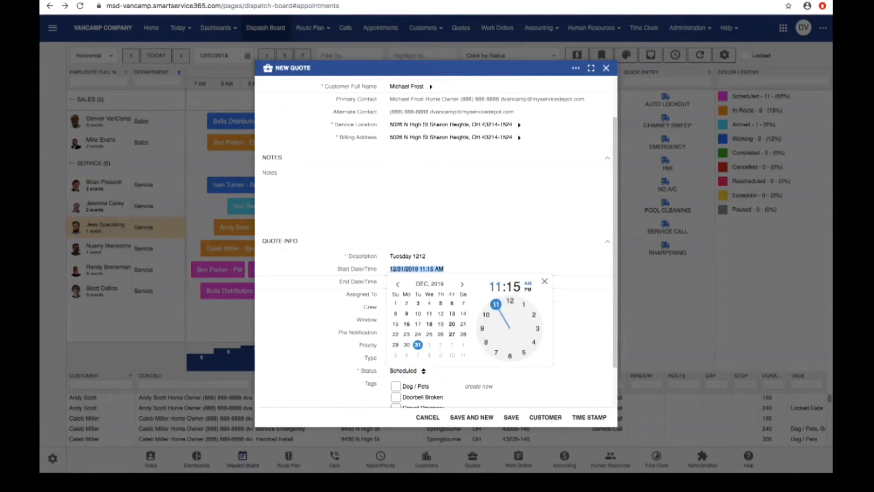
click(545, 279)
scroll(512, 330, down, 1)
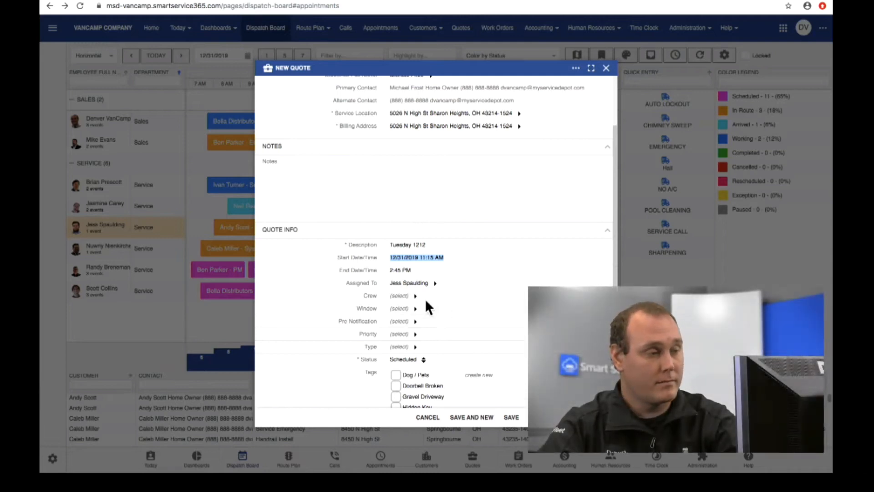
click(416, 334)
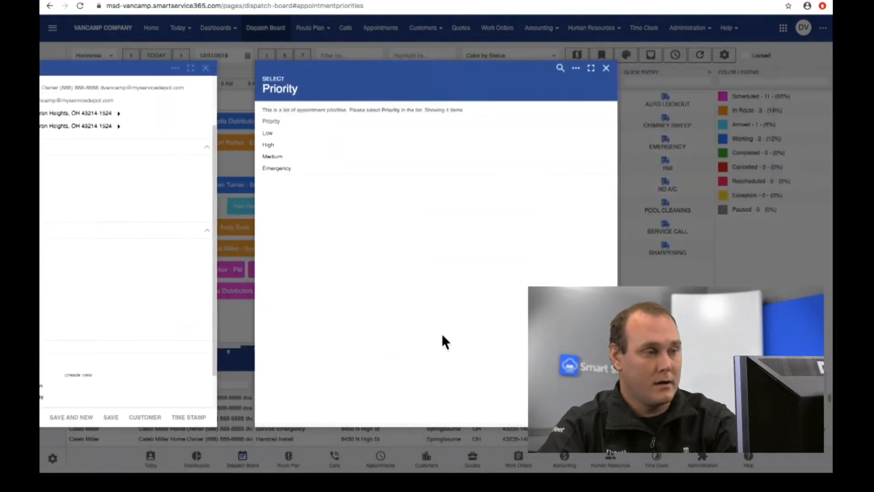
click(385, 157)
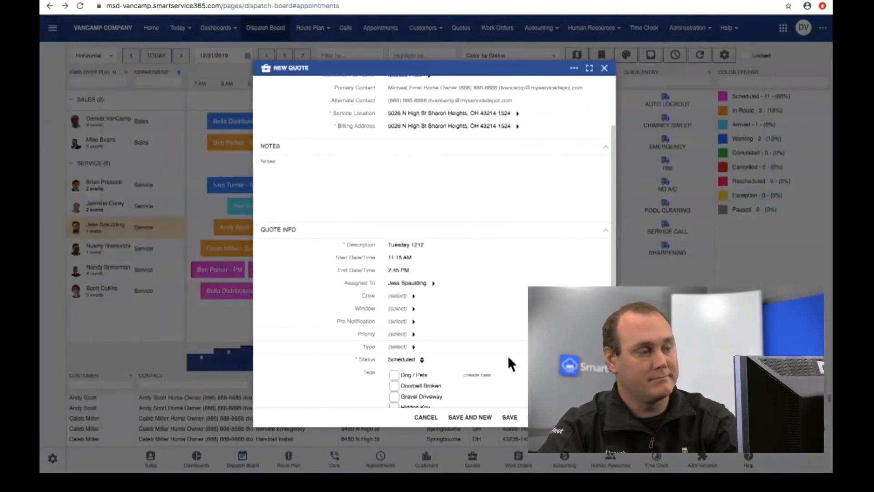
Set the quote's type to Service/Repair and keep the entered changes
click(403, 346)
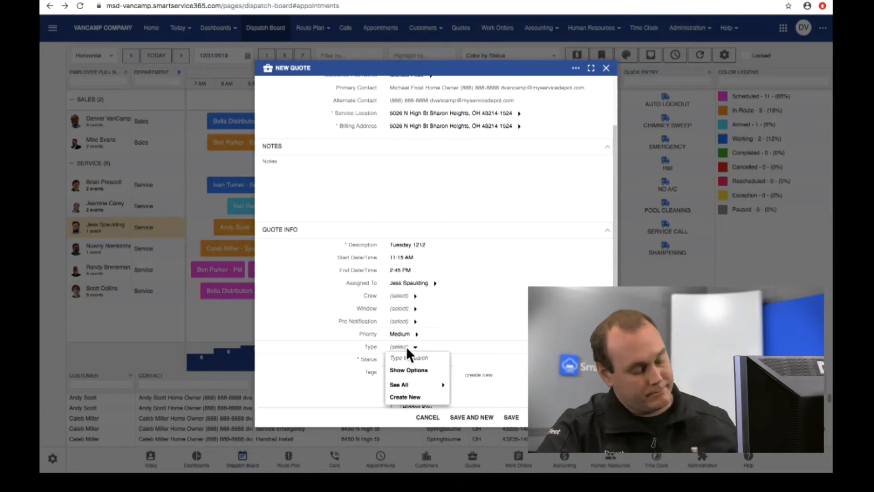
text(service)
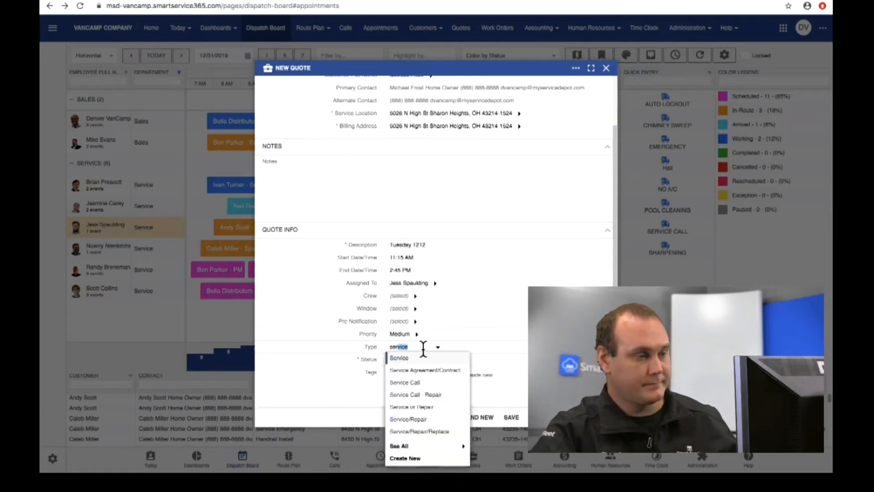
click(420, 417)
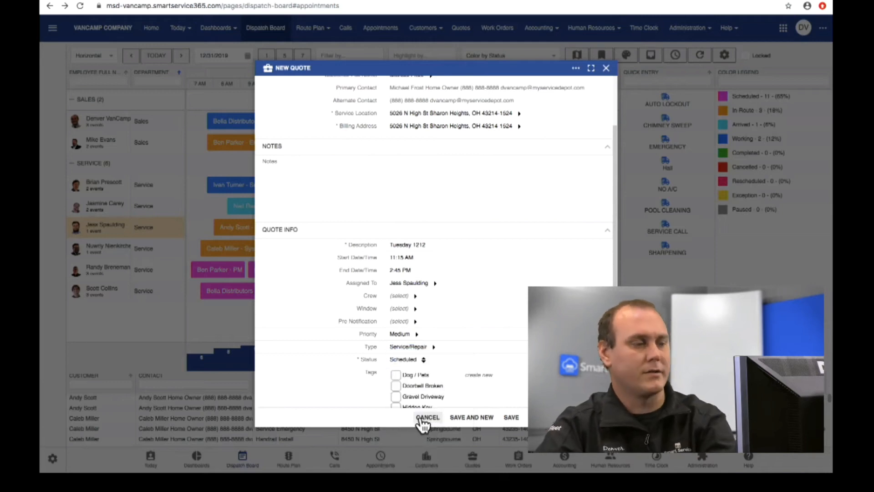
click(427, 417)
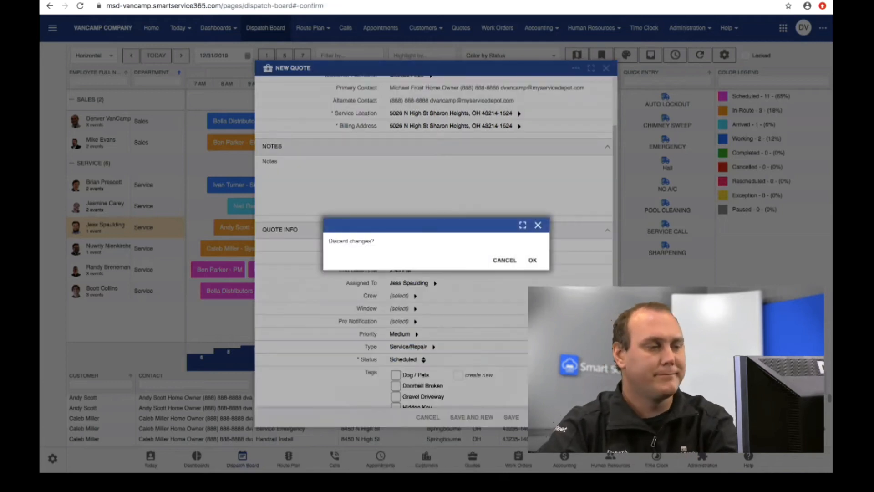
click(503, 263)
Tag the quote with Dog / Pets and Hidden Key, and save it
scroll(490, 368, down, 1)
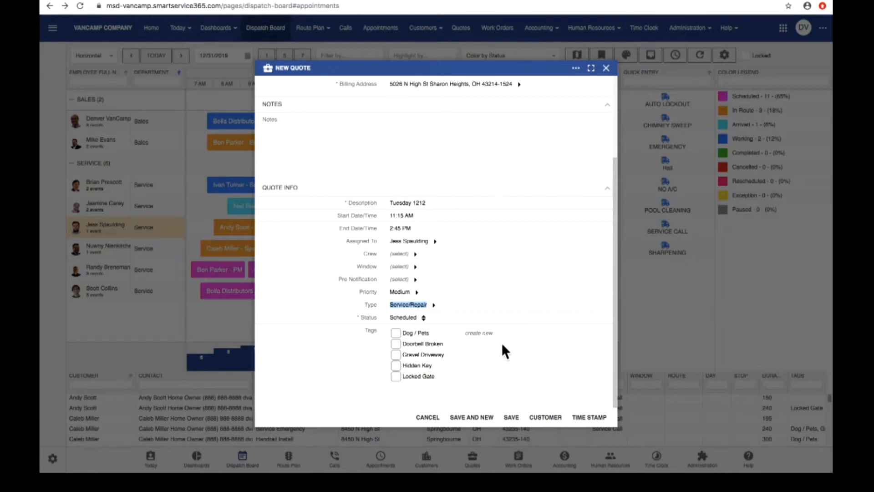
click(395, 334)
click(396, 367)
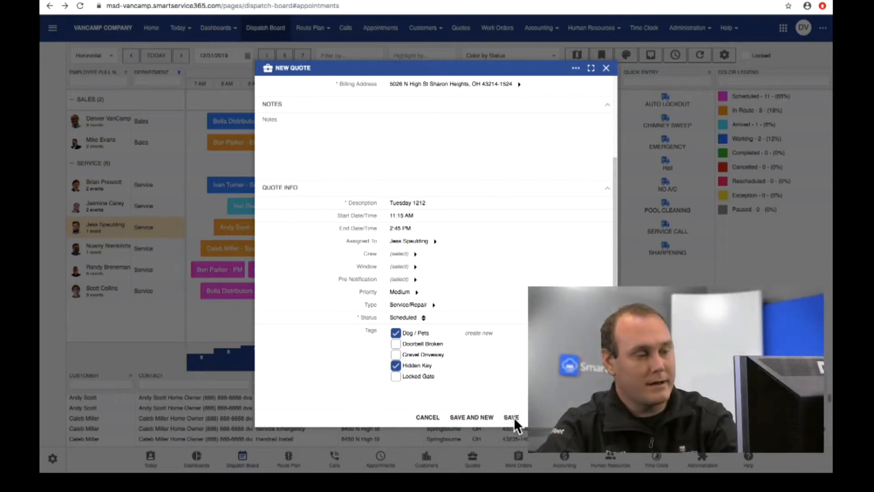
click(512, 416)
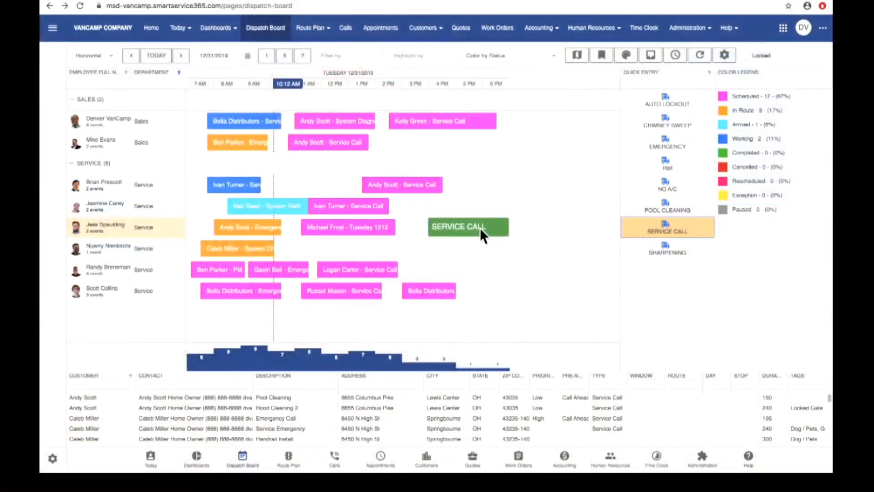
Add a quick-entry Service Call at 4:00 PM for the third Service employee, choose an existing customer by searching "t", and save it
drag(480, 228, 485, 228)
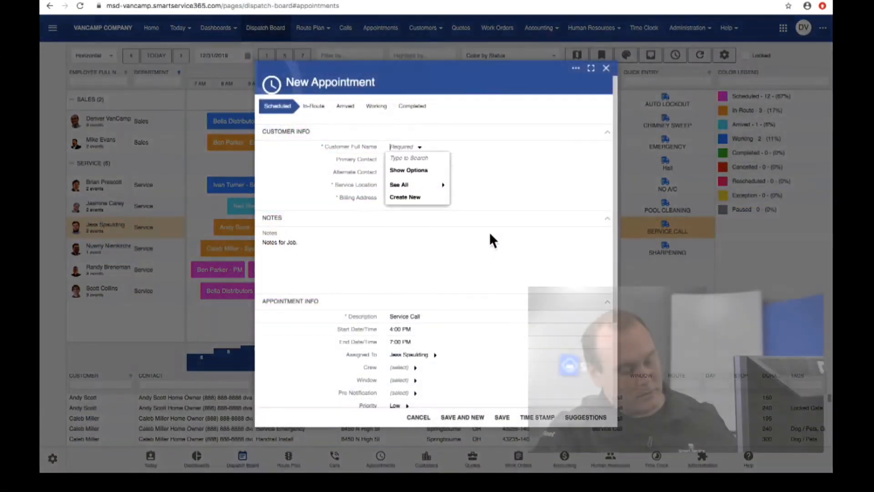
text(t)
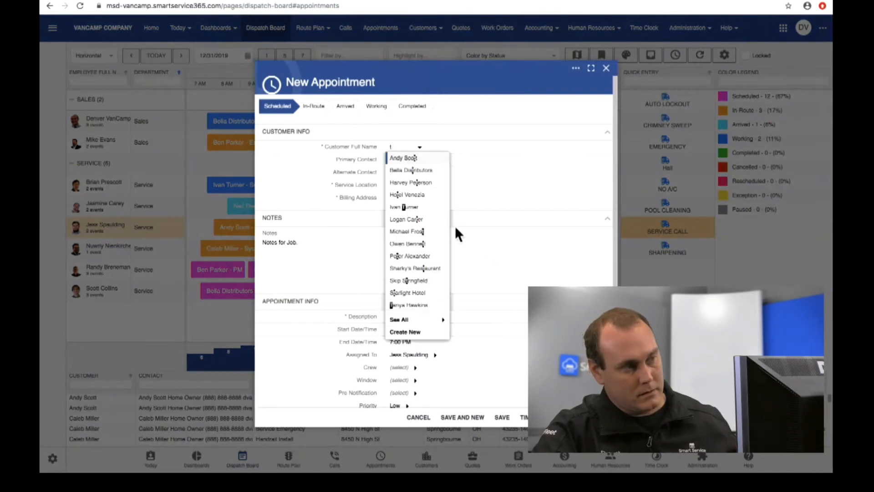
click(416, 207)
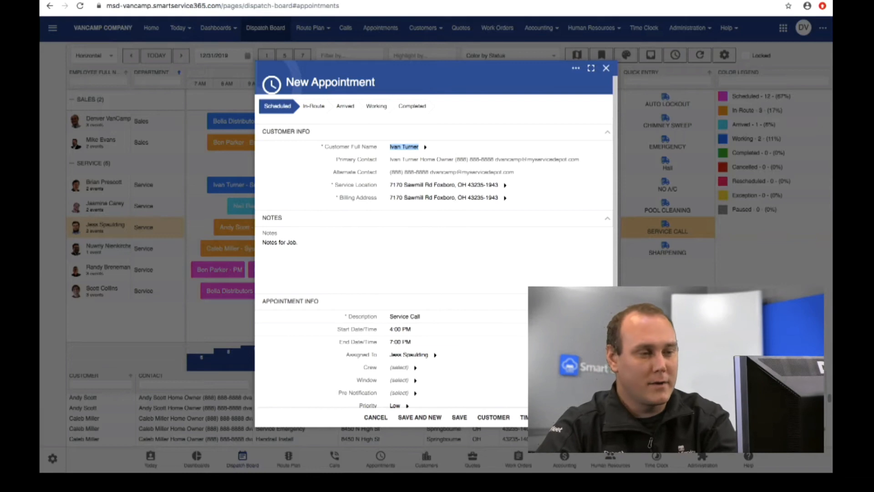
scroll(442, 342, down, 3)
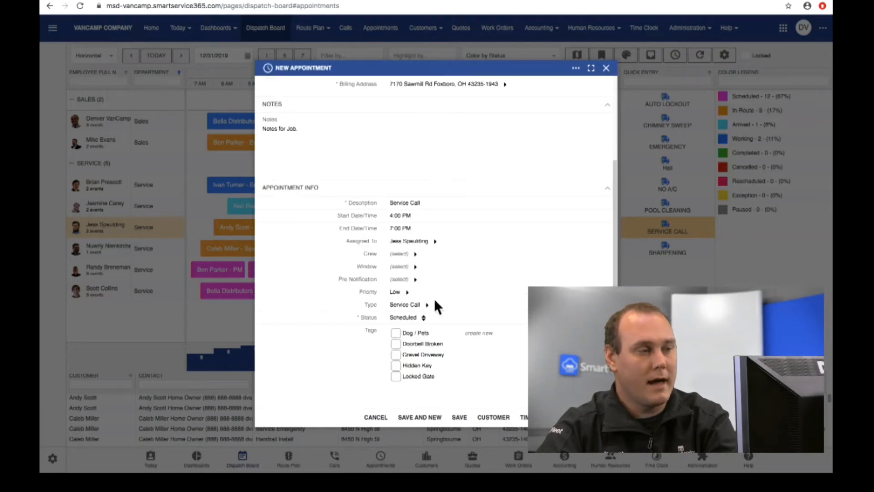
click(459, 418)
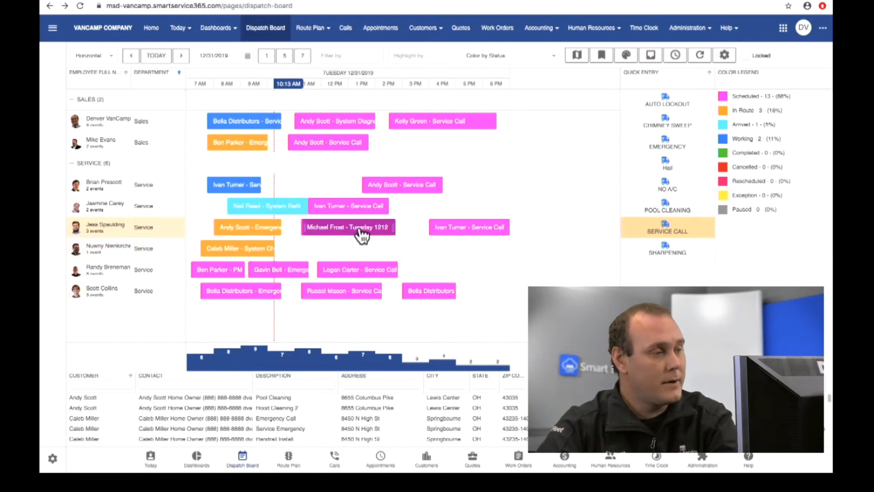
Open the Tuesday 1212 appointment from the dispatch board and go to its linked quote
mouse_move(361, 235)
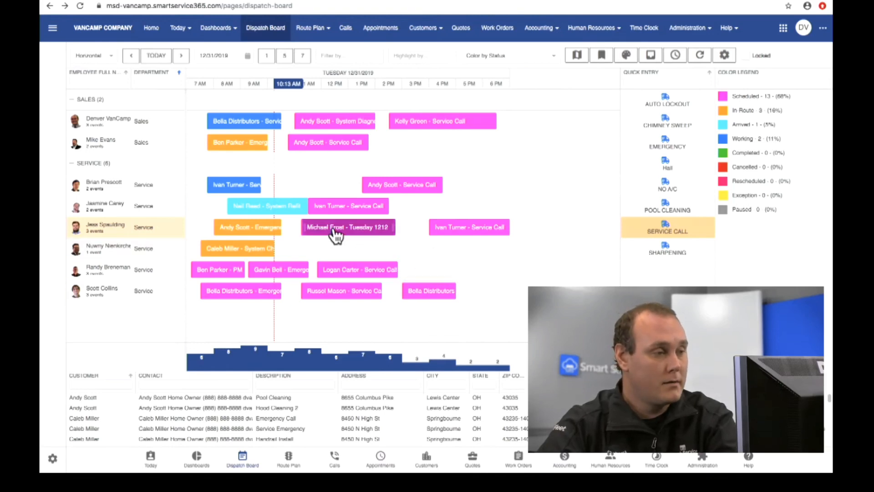
double_click(334, 227)
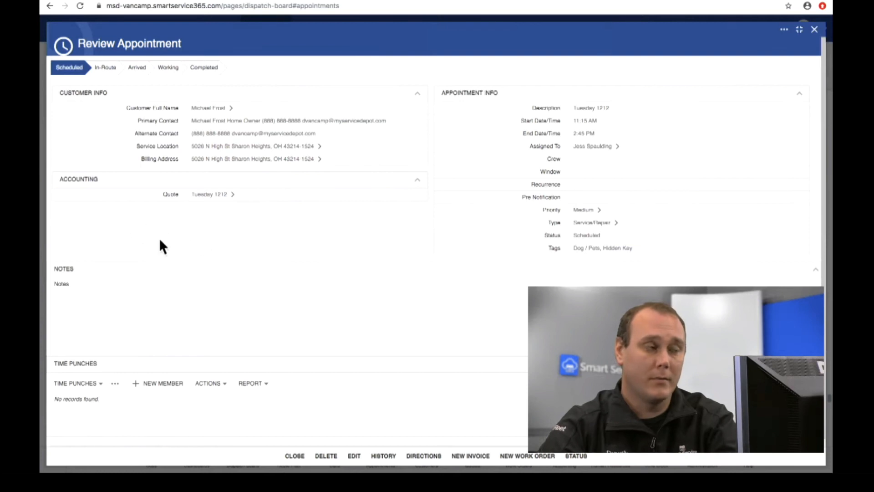
click(233, 194)
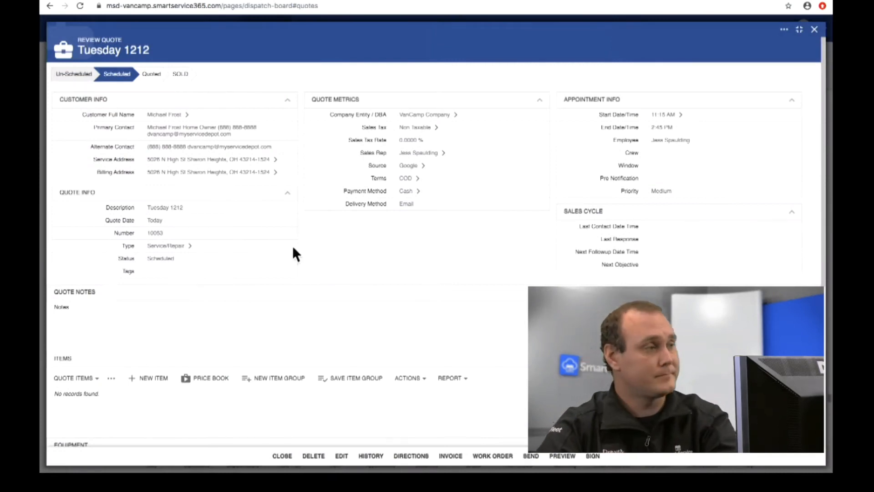
Add Part zzz as a new item on the Tuesday 1212 quote, and close the next blank item form
scroll(432, 280, down, 1)
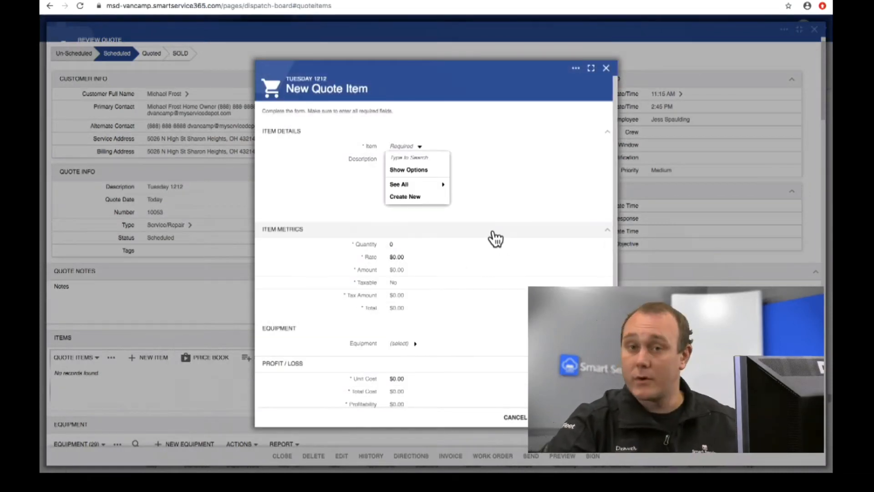
text(part 33)
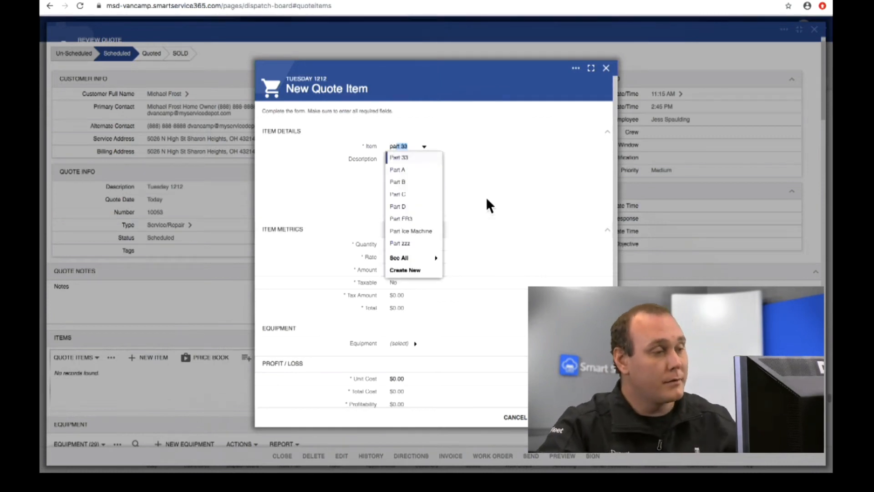
click(409, 242)
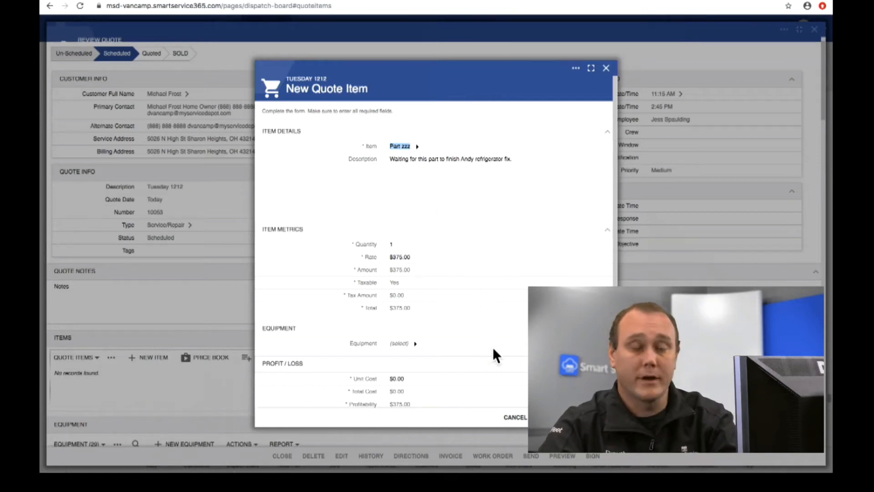
click(571, 417)
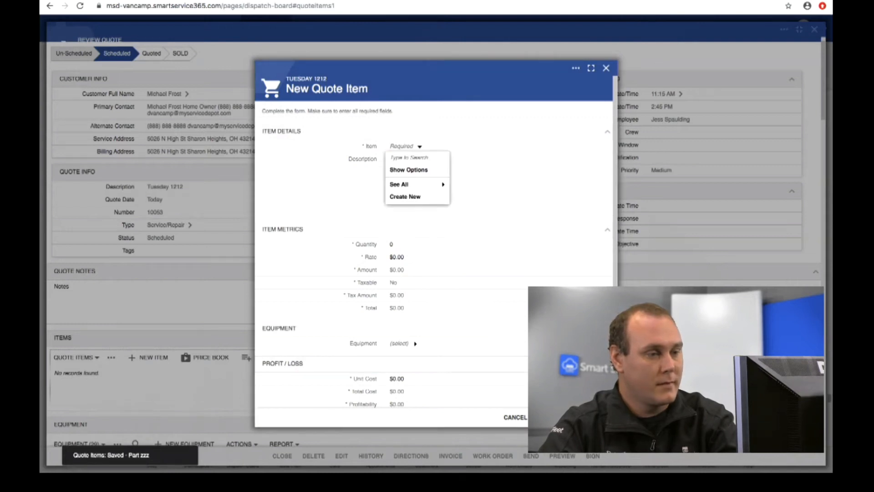
click(606, 68)
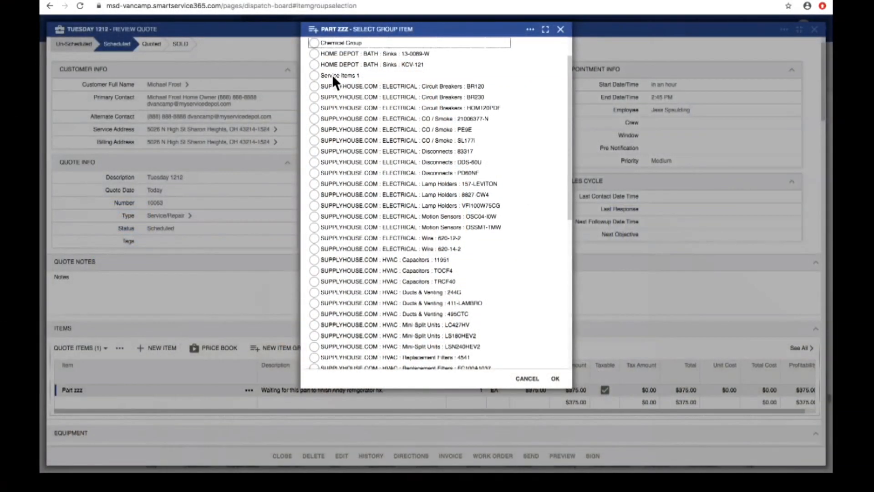
Add the Service Items 1 item group to the quote
click(314, 75)
click(554, 381)
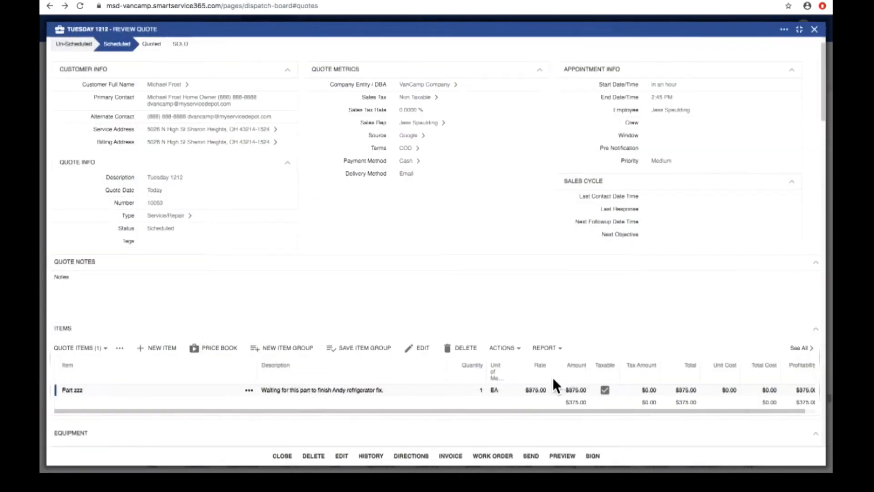
scroll(553, 380, down, 1)
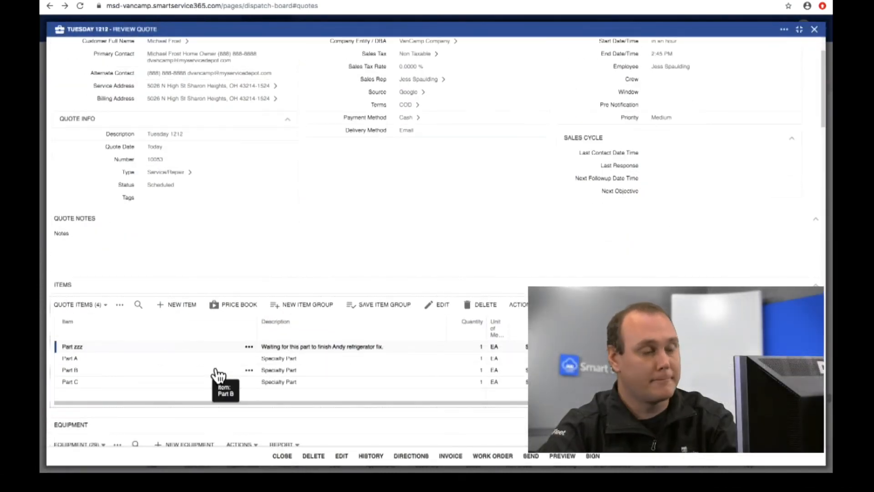
Add one BR230 circuit breaker from the price book's Supply House electrical category to the quote, and leave the price book
scroll(452, 381, down, 1)
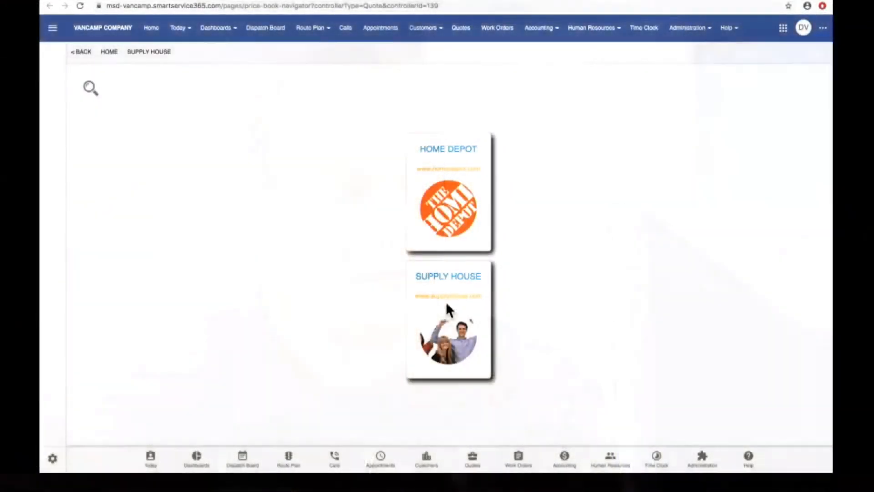
click(446, 301)
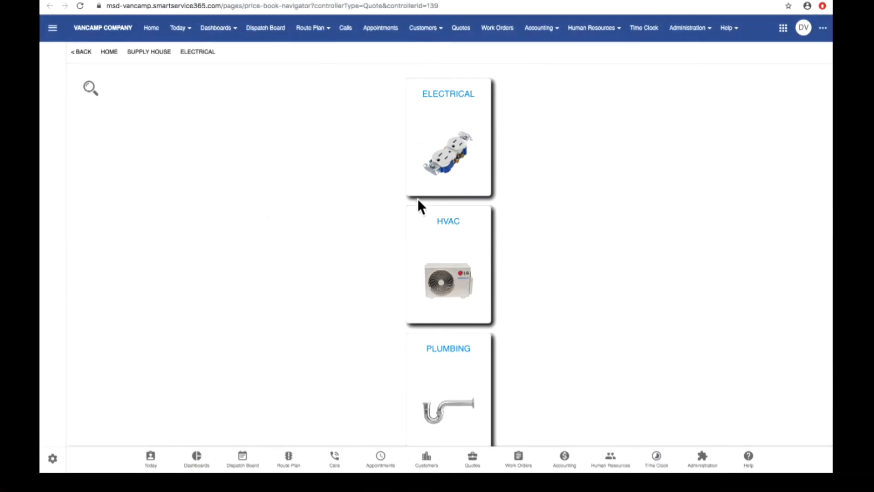
click(466, 149)
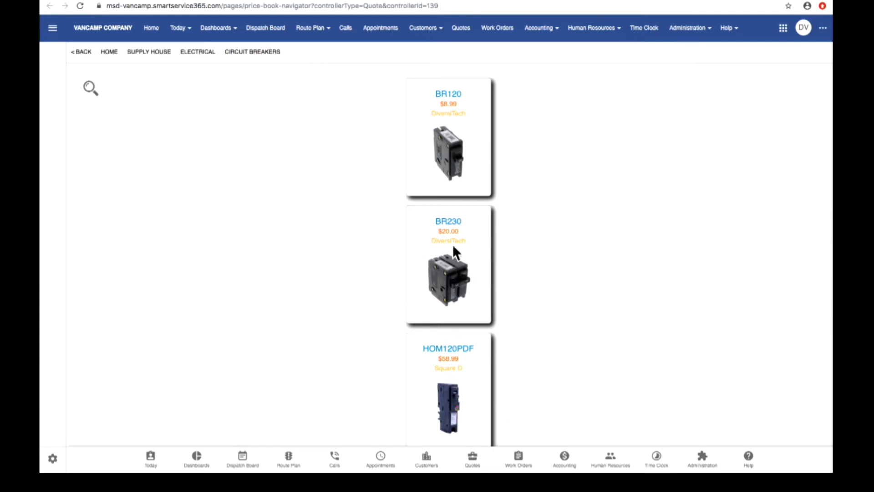
click(446, 260)
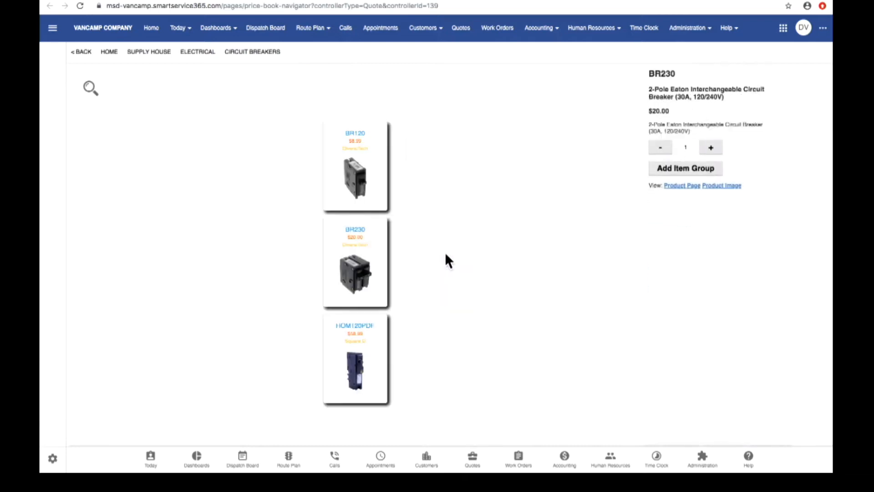
click(702, 163)
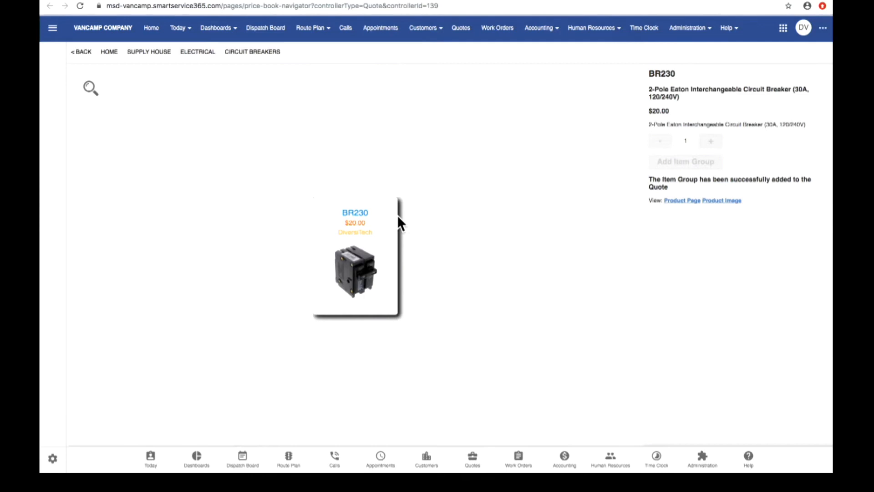
click(82, 52)
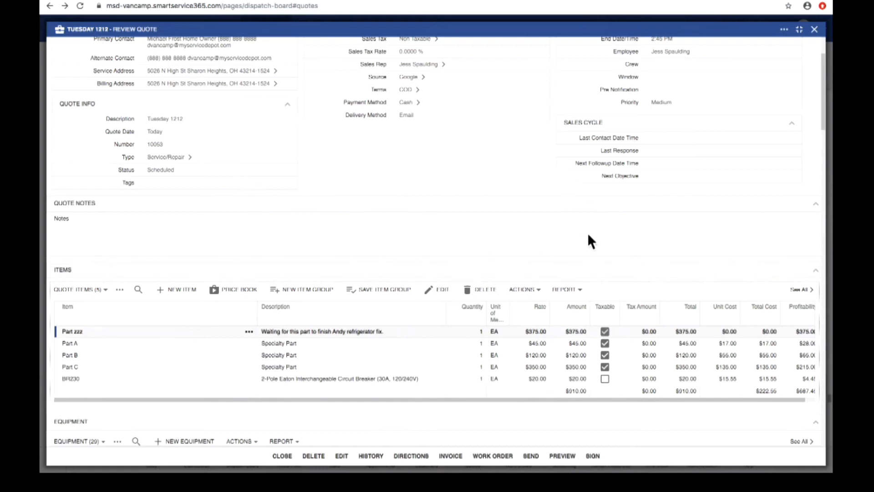
Open a blank new equipment form from the quote, look over its picture and location fields, and discard it without choosing a file
scroll(586, 237, down, 1)
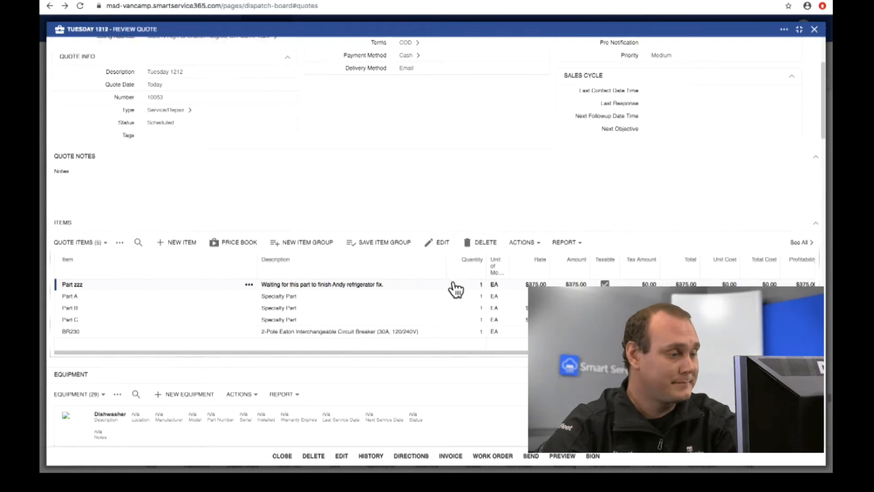
scroll(452, 289, down, 2)
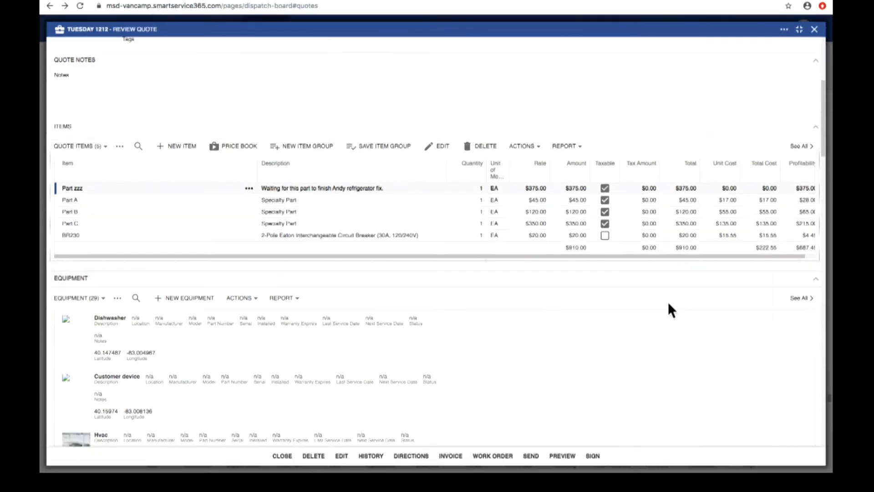
scroll(644, 332, down, 2)
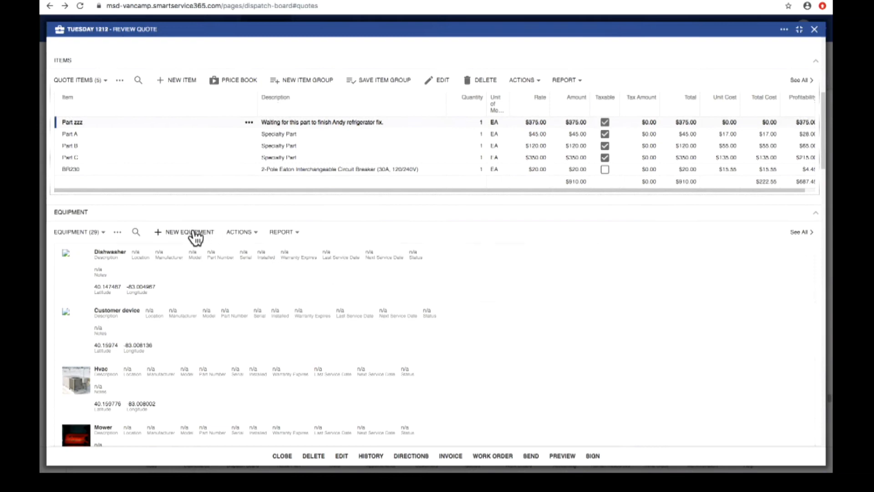
scroll(250, 288, down, 1)
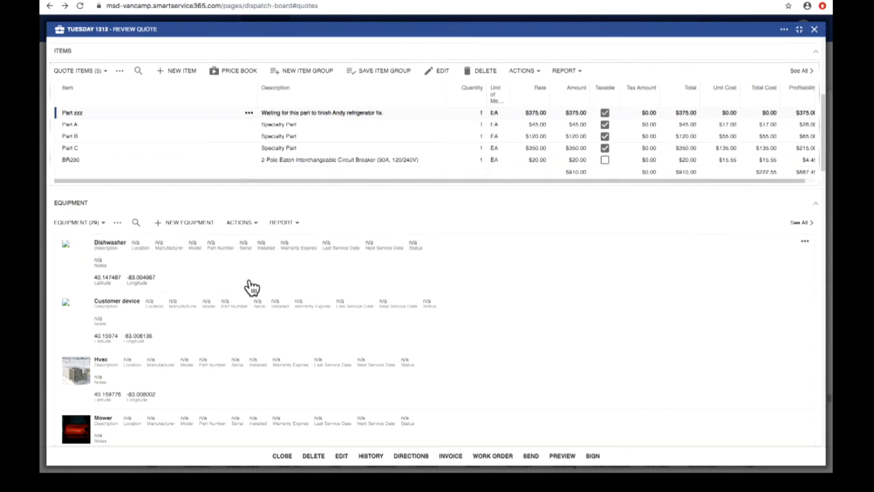
click(185, 216)
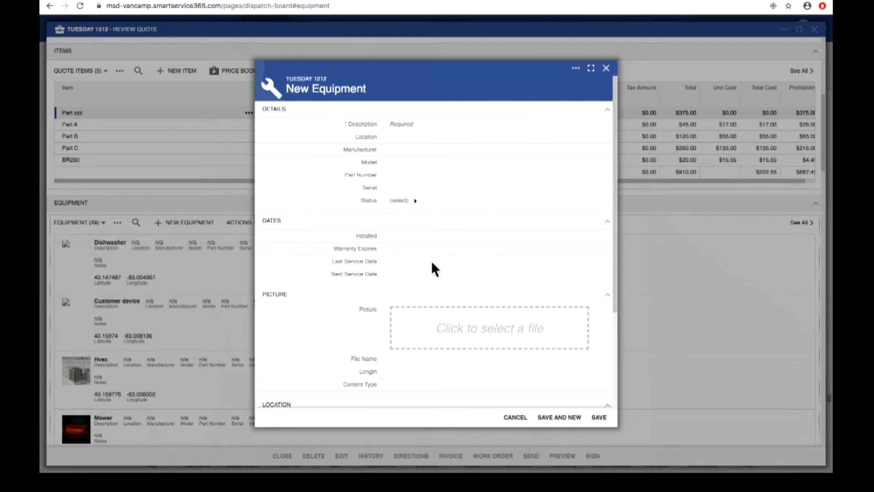
click(455, 337)
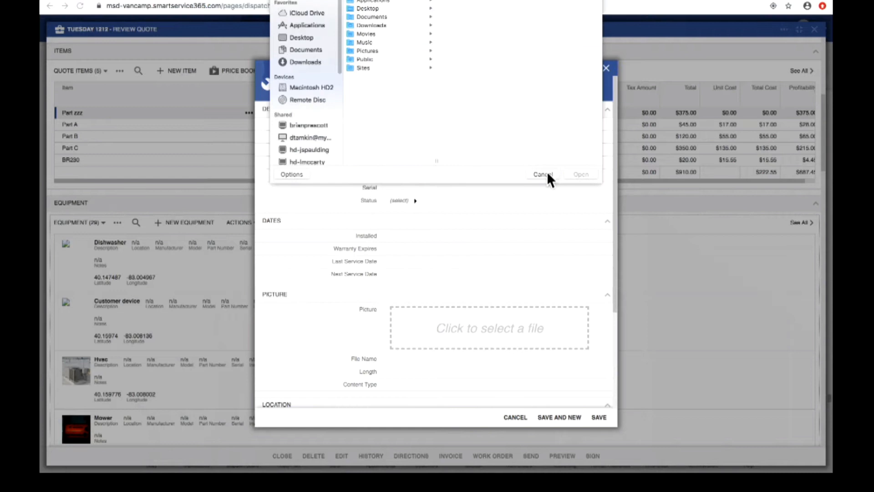
click(547, 172)
scroll(548, 227, down, 2)
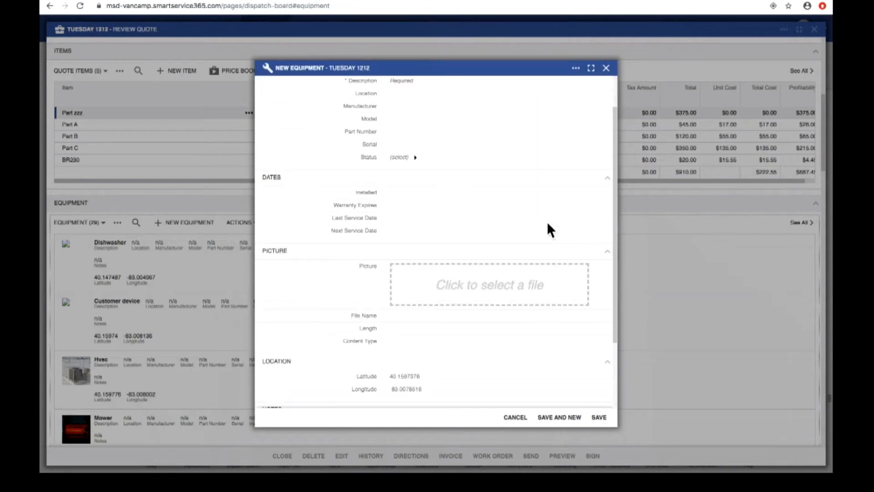
scroll(548, 224, down, 1)
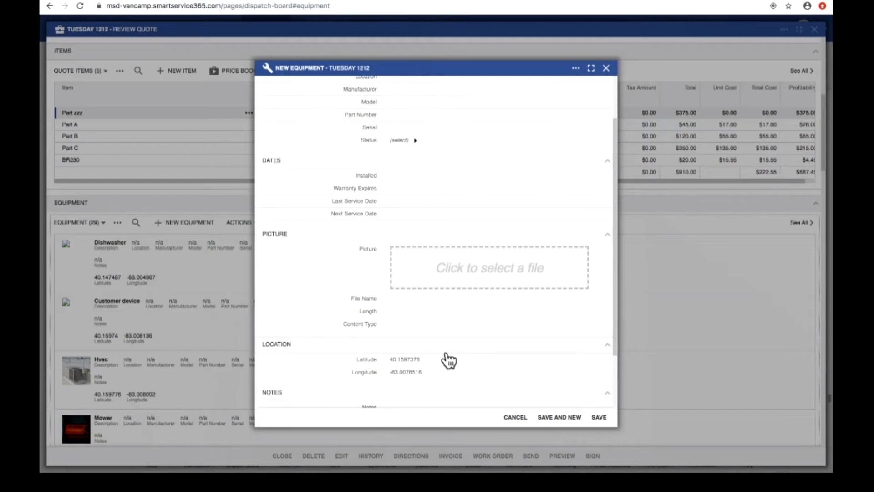
click(607, 70)
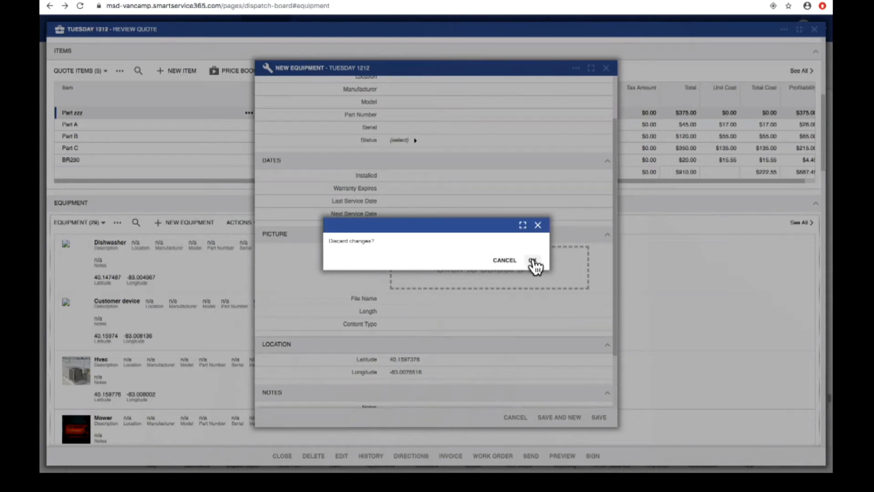
click(533, 262)
Review the Customer Appliance equipment record on the quote, close it, and mark the appliance as serviced today
scroll(516, 308, down, 8)
scroll(516, 311, down, 6)
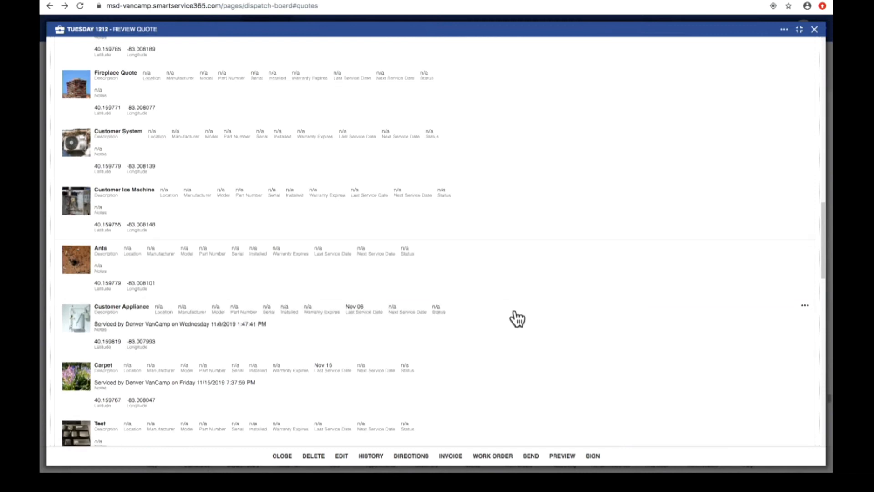
click(235, 320)
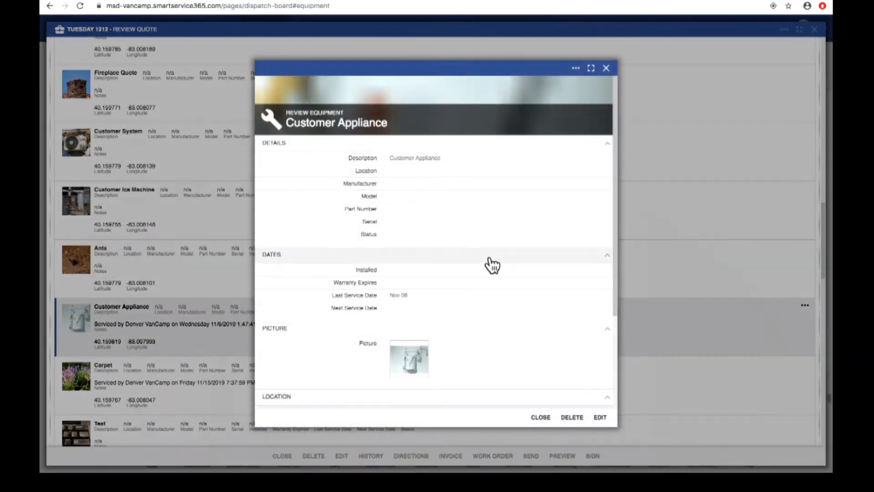
scroll(492, 266, down, 4)
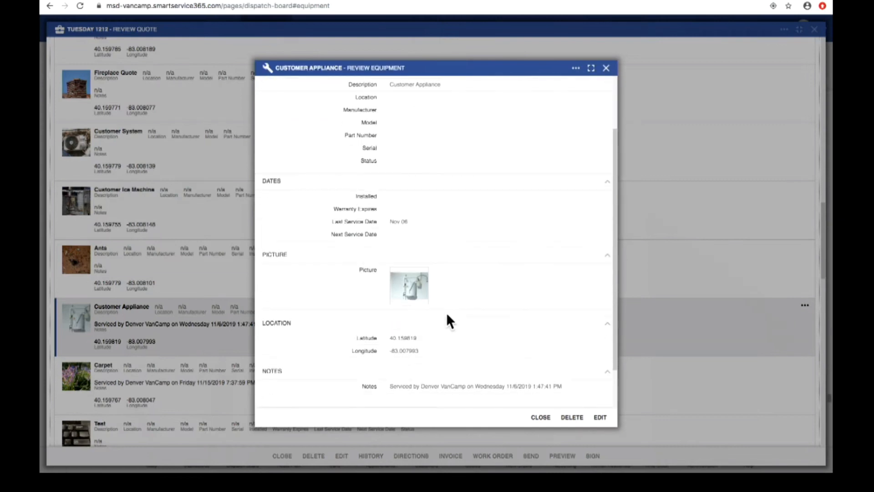
scroll(447, 315, down, 2)
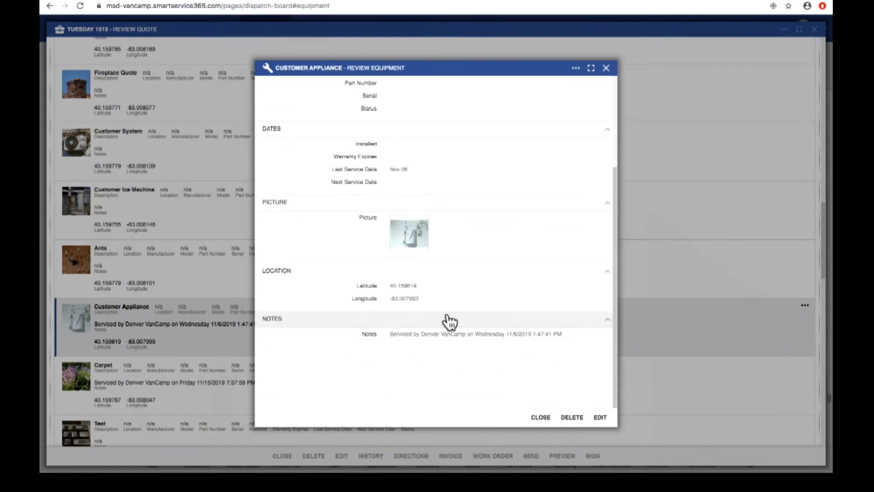
click(606, 68)
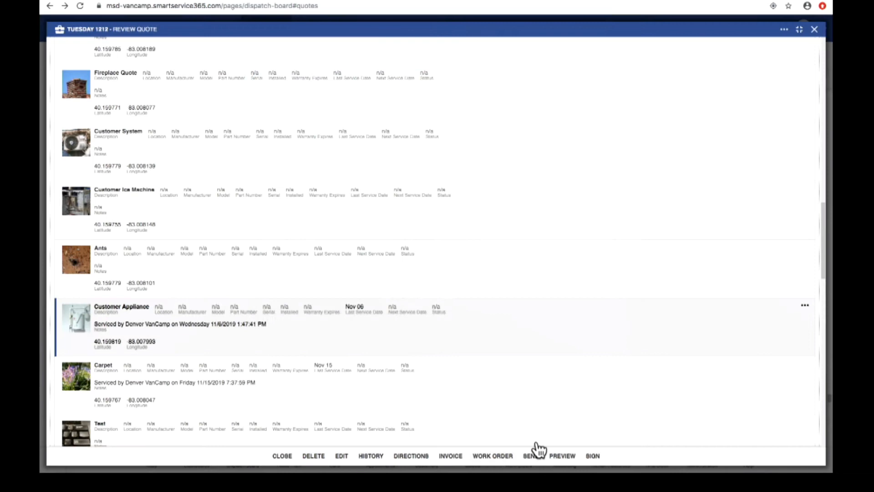
click(804, 304)
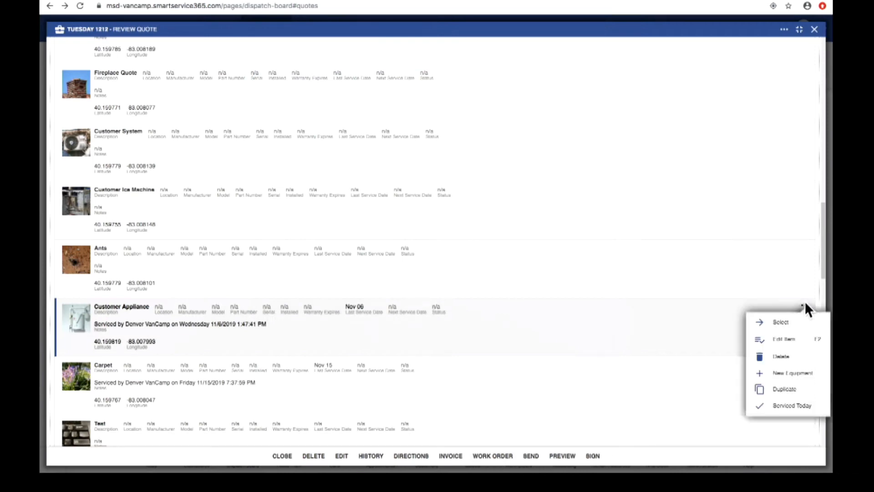
click(796, 405)
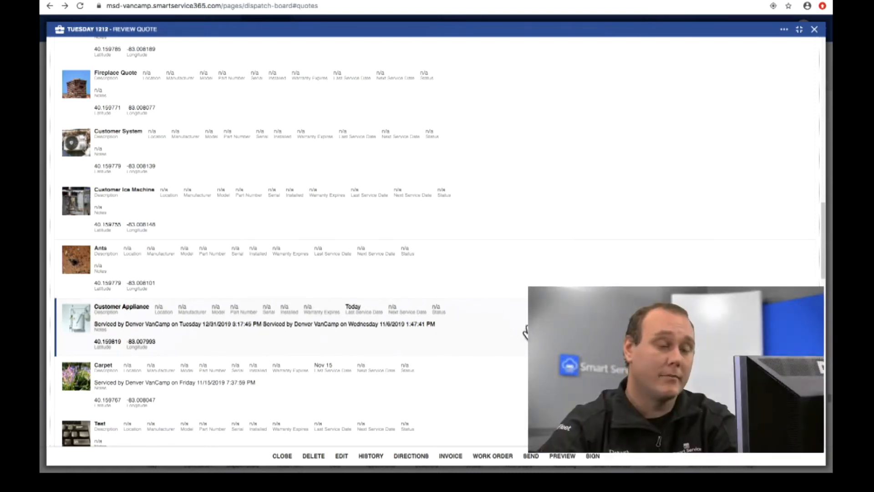
Look through the rest of the equipment list, and view the customer's history of quotes and work orders before closing it
scroll(462, 287, down, 3)
scroll(461, 280, down, 10)
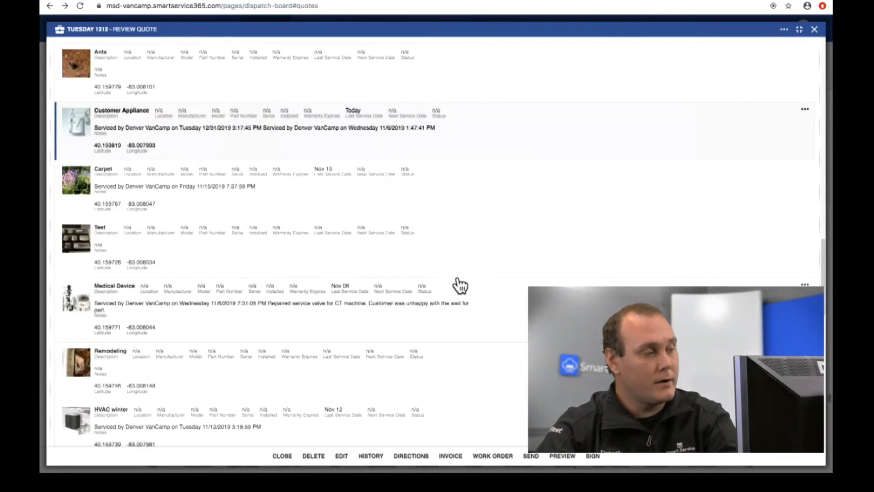
scroll(457, 285, up, 20)
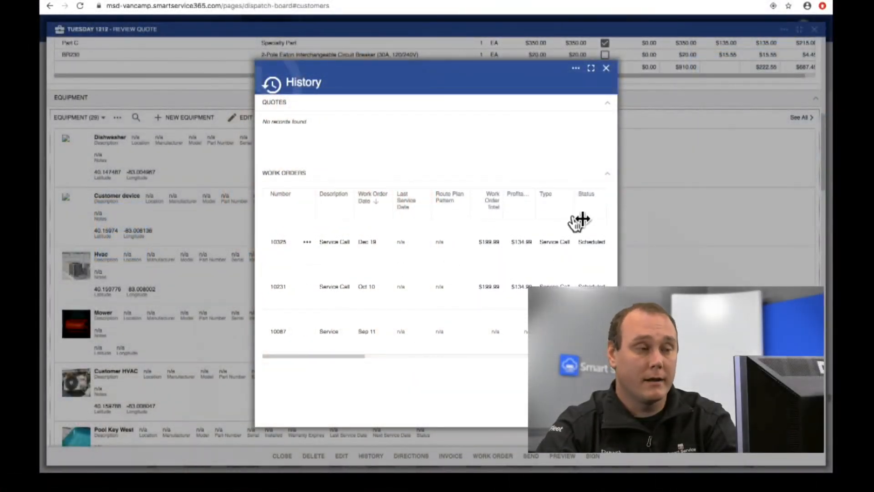
click(606, 68)
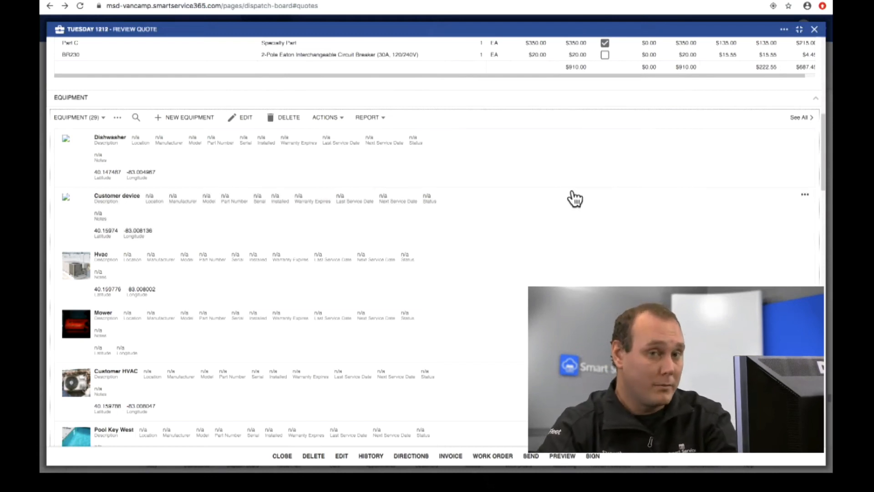
Open the quote's signature form to examine the terms and conditions, and close it without signing
scroll(577, 223, down, 3)
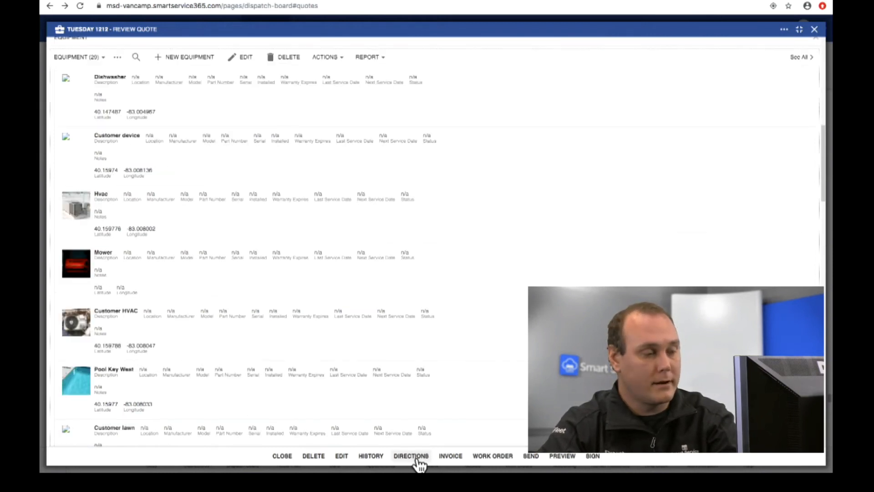
scroll(291, 251, down, 5)
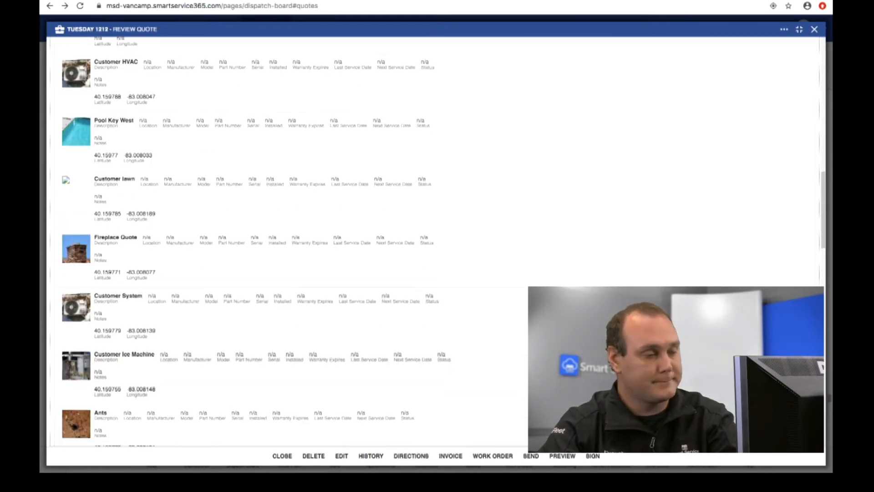
scroll(448, 434, up, 4)
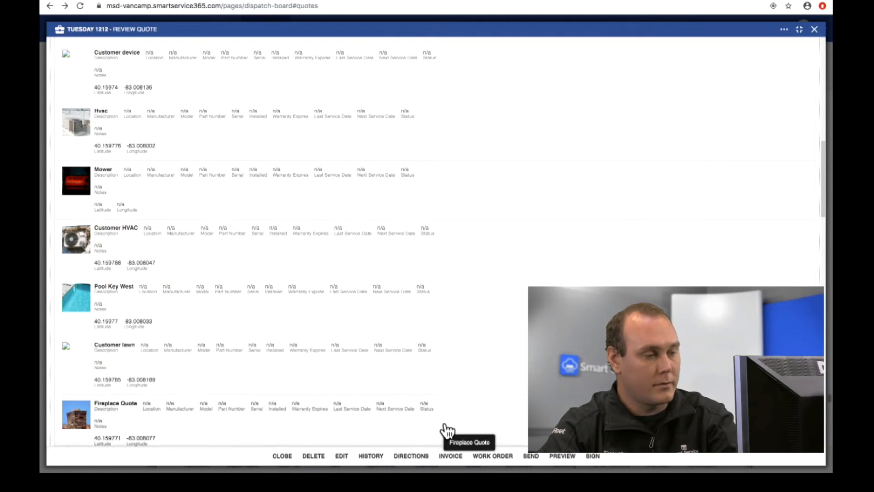
click(593, 457)
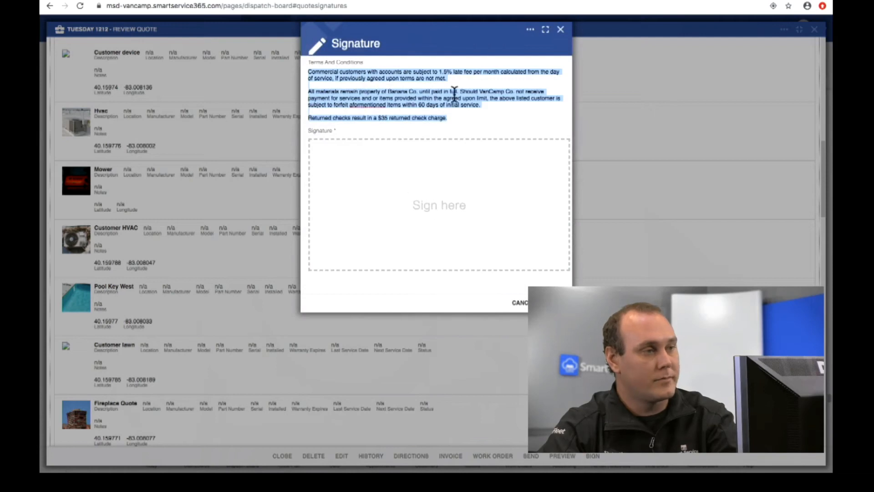
click(561, 31)
Open the form for sending the quote by email, examine its pricing, attachment and equipment options, and close it without sending
scroll(449, 323, down, 1)
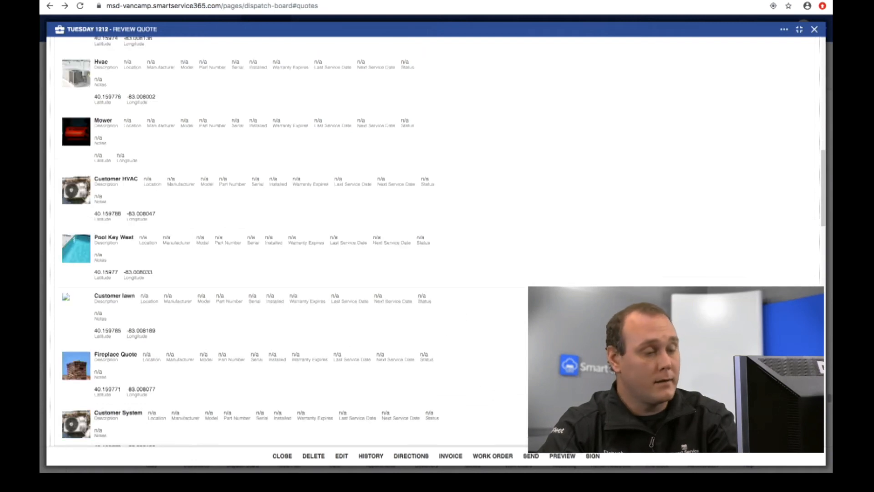
click(529, 455)
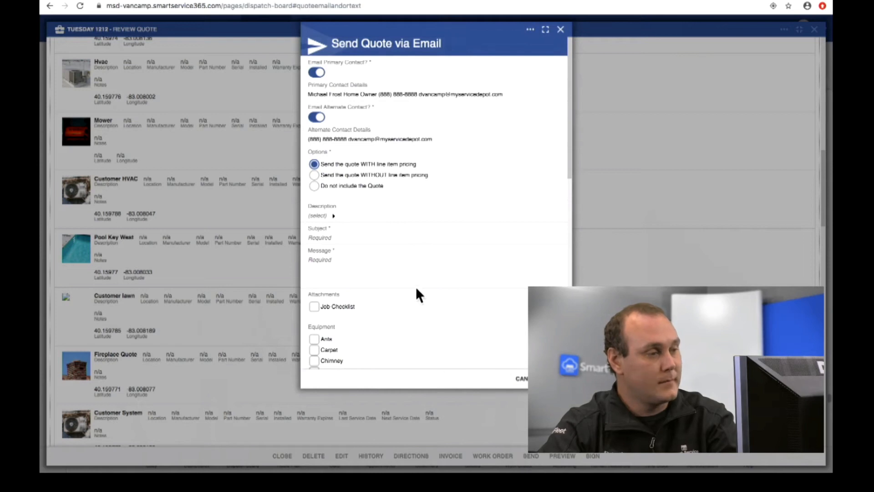
scroll(416, 289, down, 3)
scroll(416, 289, down, 2)
scroll(416, 290, down, 3)
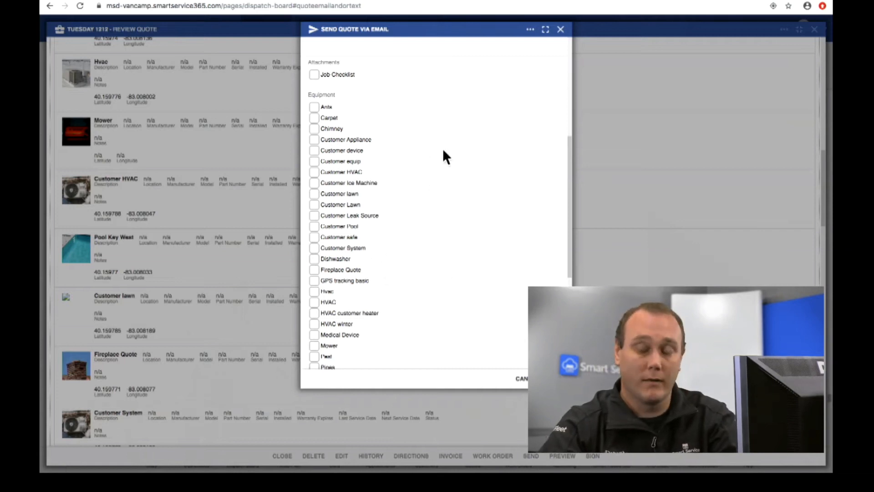
click(562, 30)
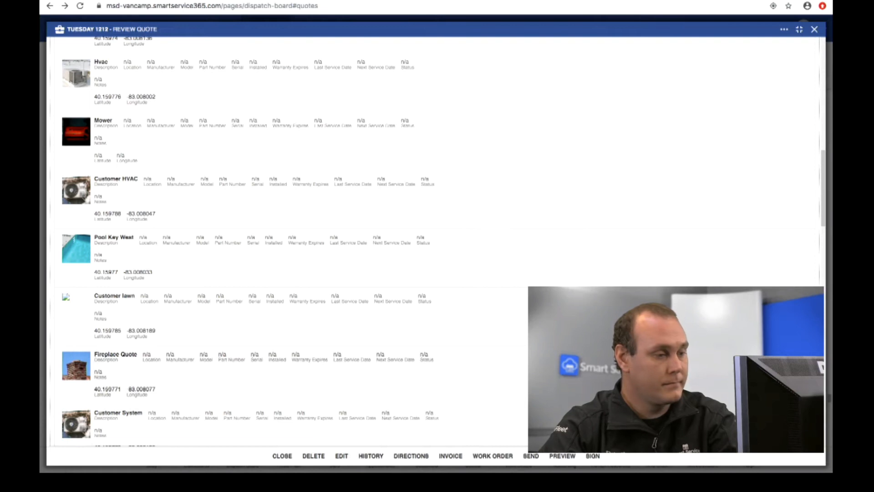
Convert the Tuesday 1212 quote to a work order, and review the work order's appointment details, items and equipment
click(490, 456)
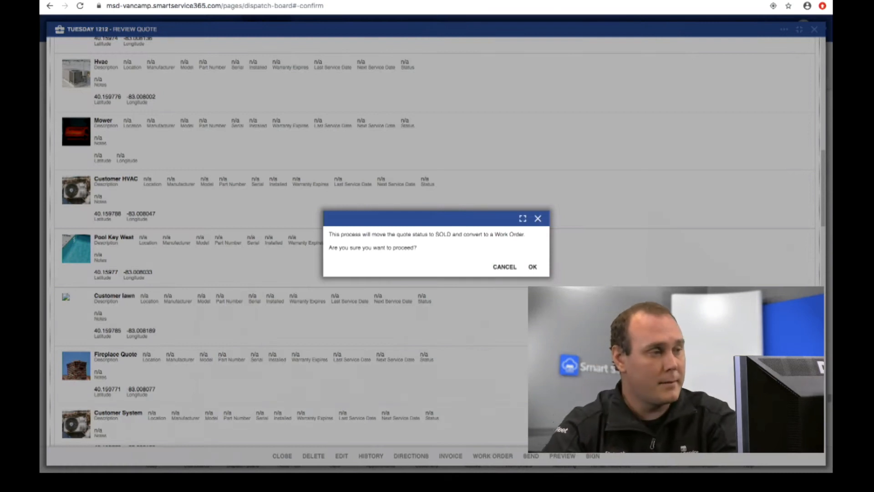
click(533, 266)
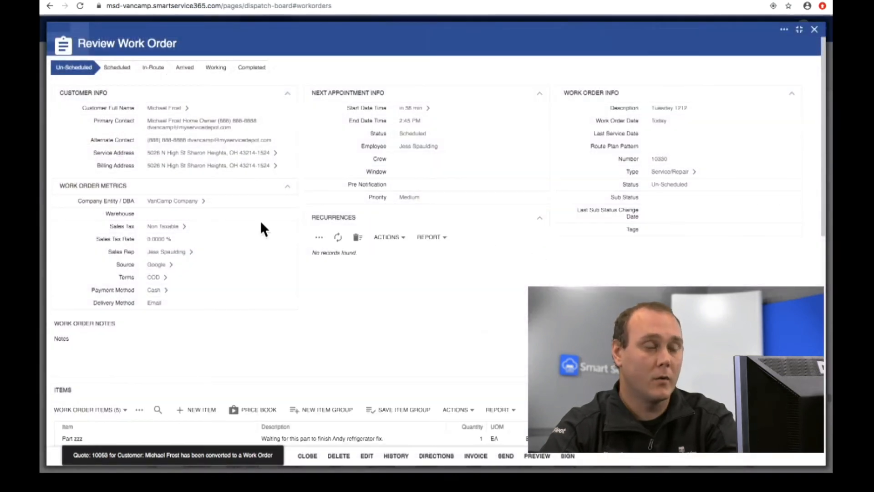
scroll(438, 281, down, 2)
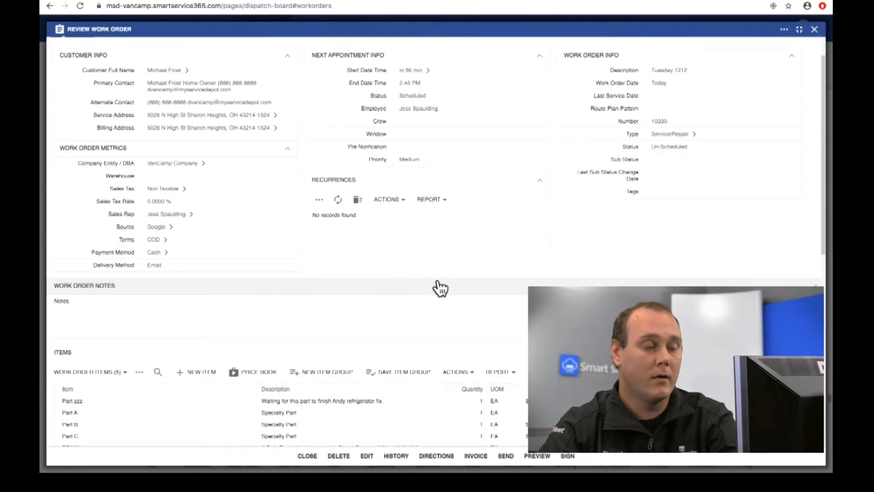
scroll(437, 288, up, 1)
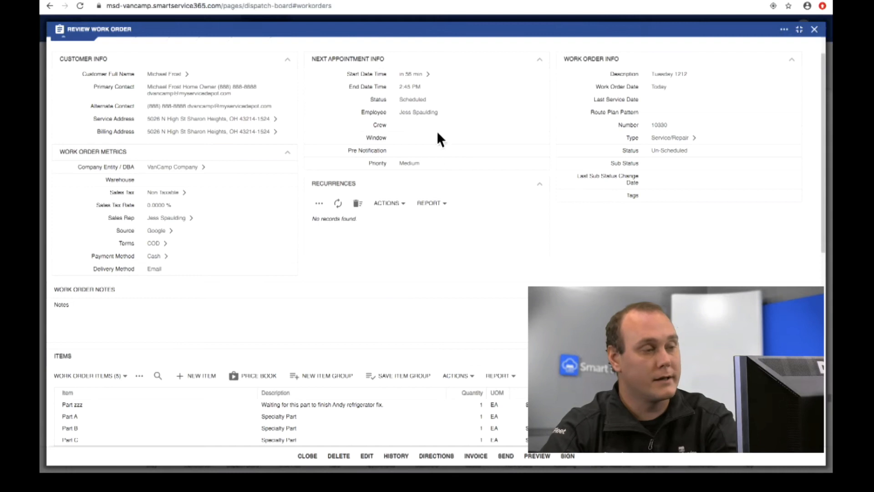
scroll(501, 320, down, 1)
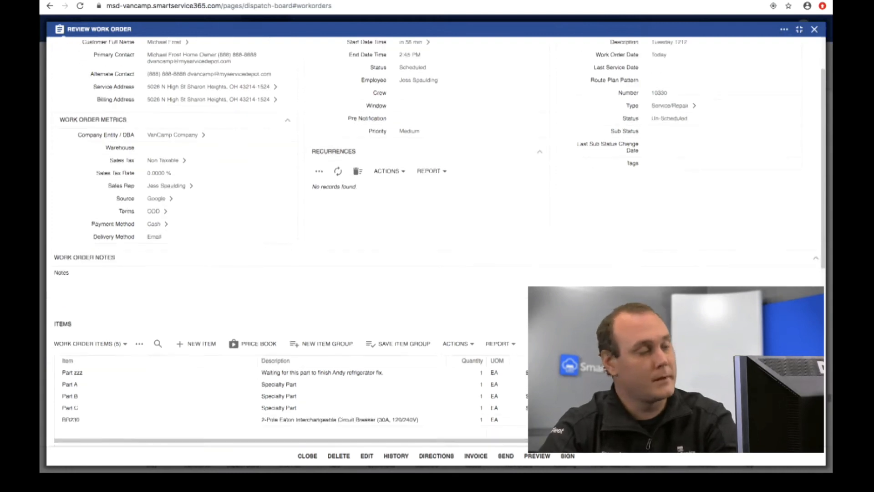
scroll(502, 320, down, 3)
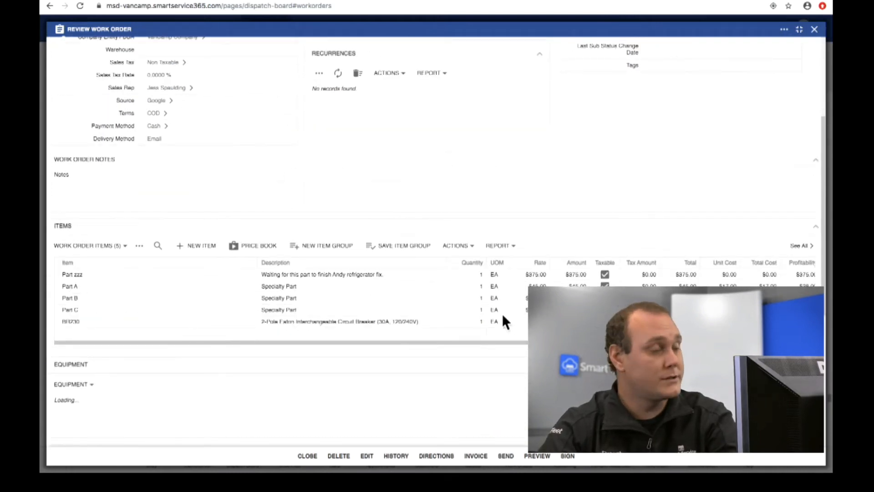
scroll(523, 313, down, 1)
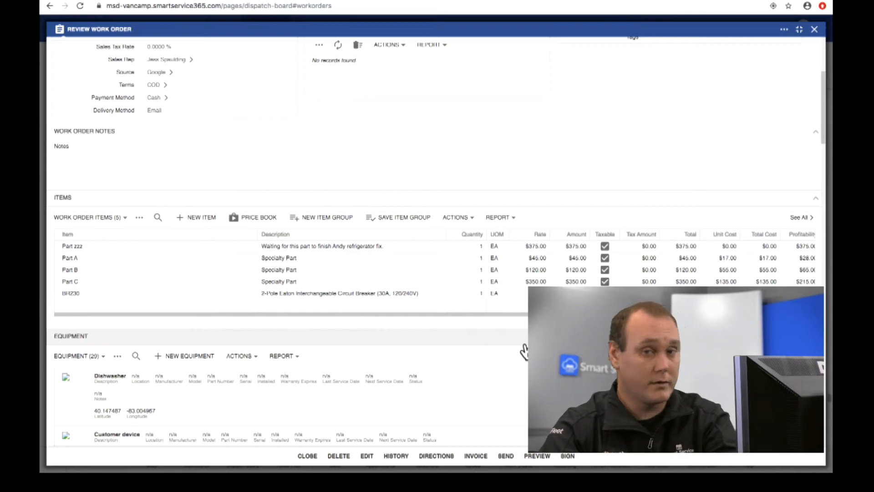
scroll(523, 349, down, 1)
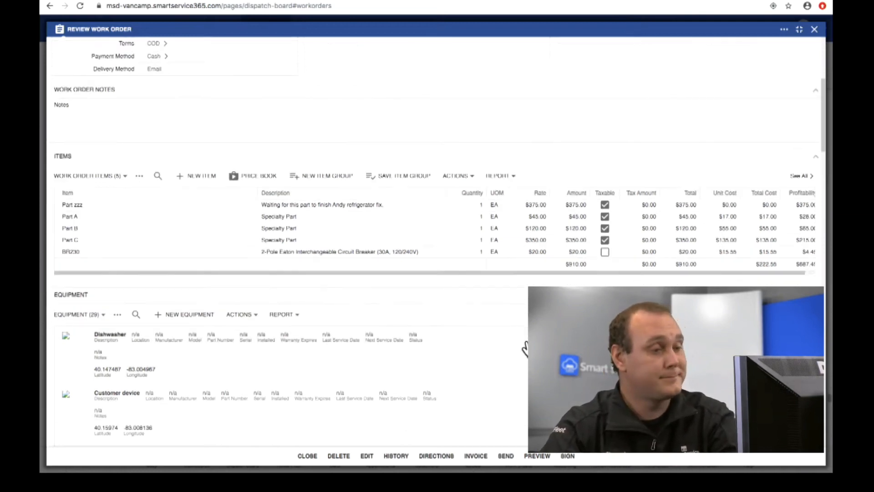
Look through the work order's equipment, and go back over its customer, appointment, metrics and item details
scroll(524, 350, down, 3)
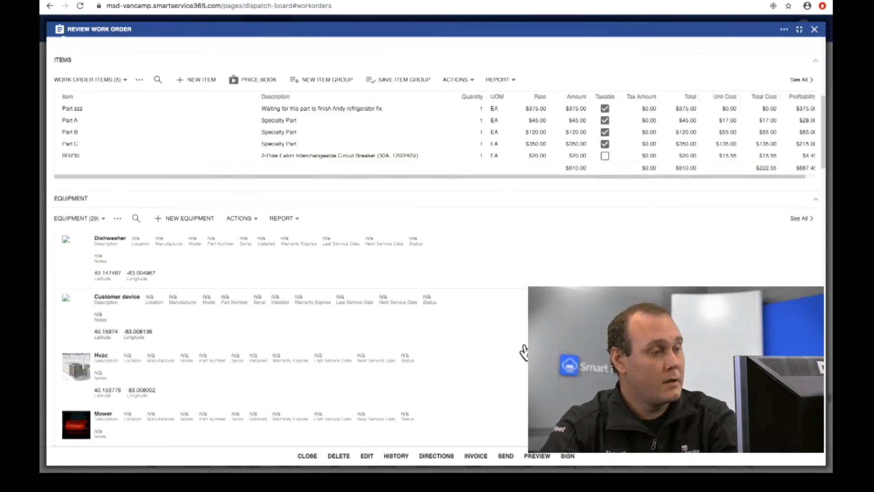
scroll(524, 350, up, 8)
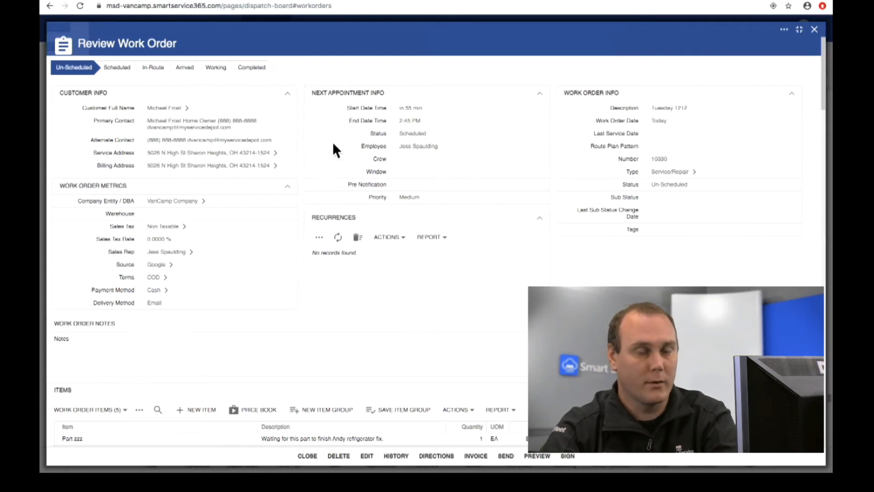
scroll(337, 145, down, 3)
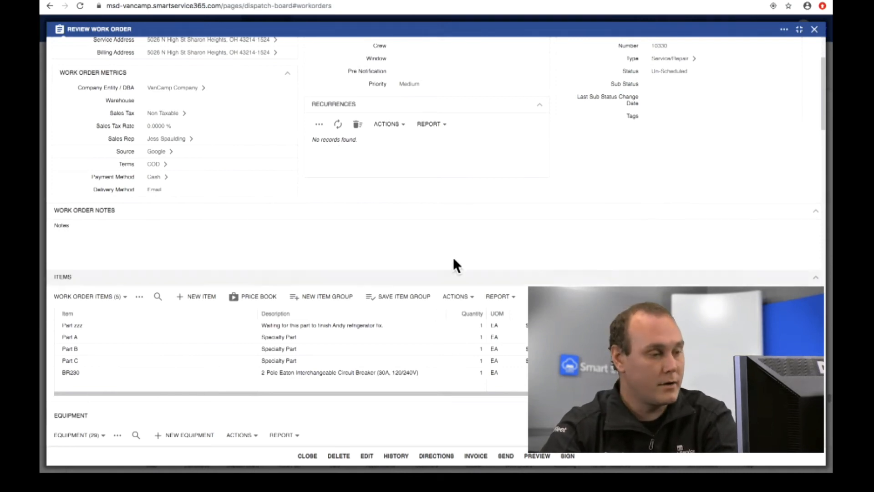
scroll(496, 401, down, 1)
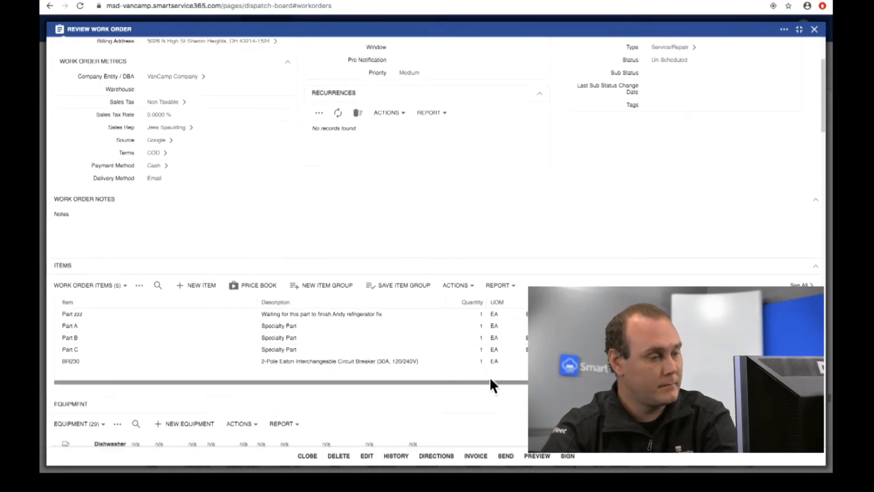
Open the form for sending the work order by email, examine its pricing, attachment, equipment and collateral options, and close it without sending
click(506, 454)
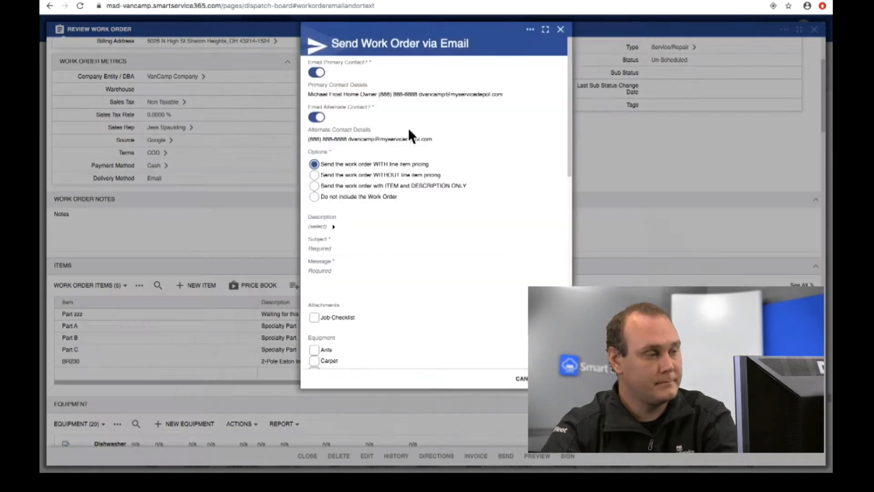
scroll(419, 294, down, 5)
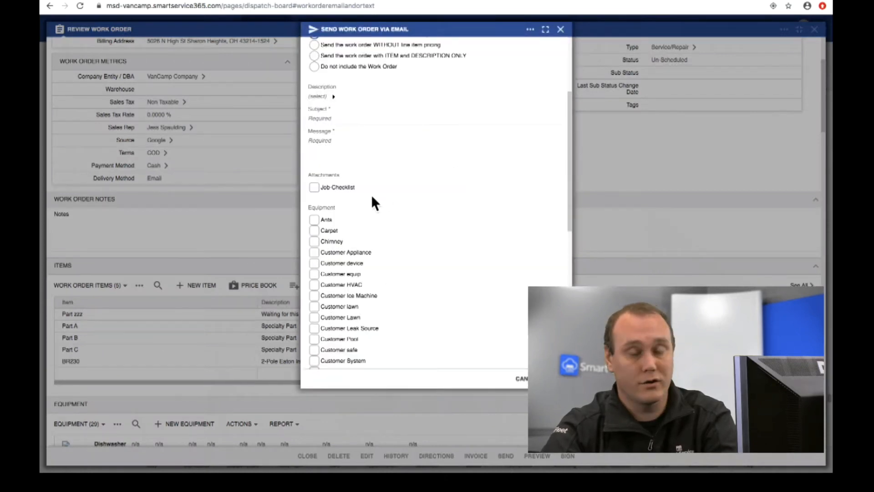
scroll(387, 246, down, 1)
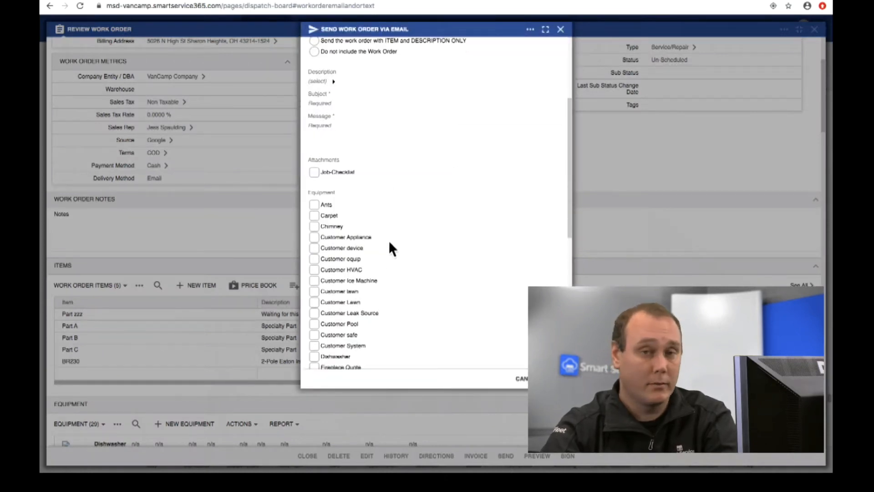
scroll(390, 245, down, 5)
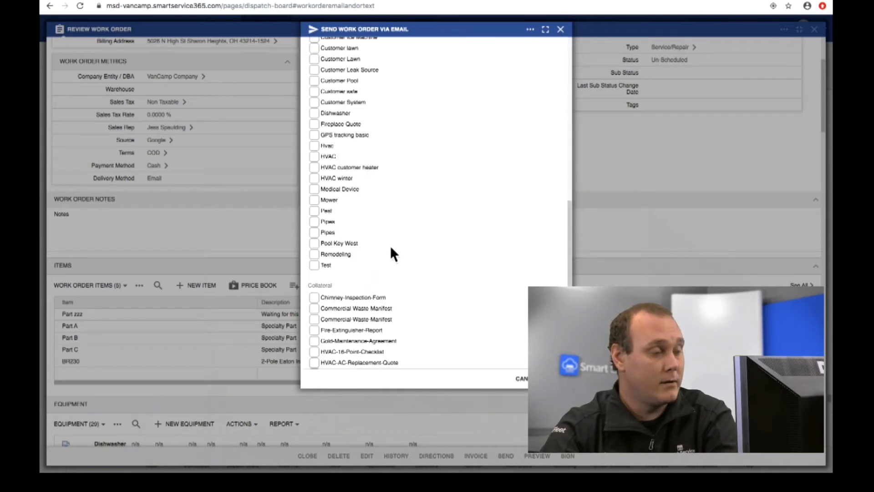
scroll(391, 246, up, 3)
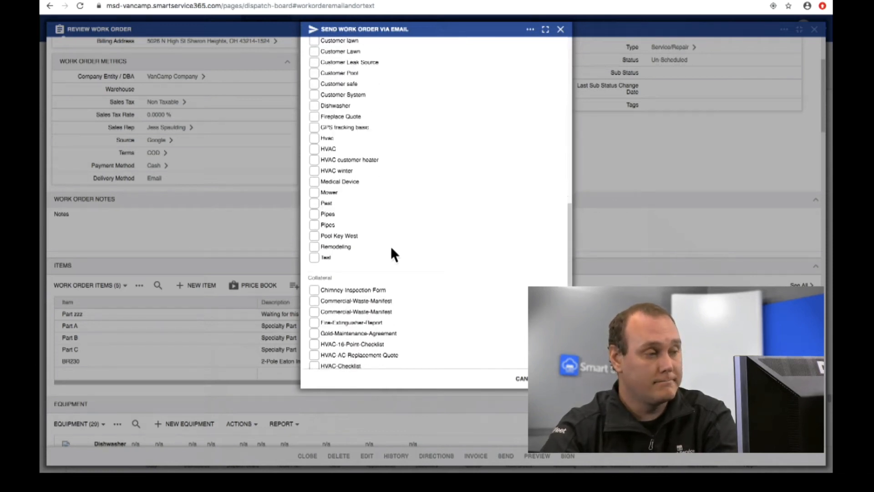
scroll(392, 249, down, 3)
click(560, 30)
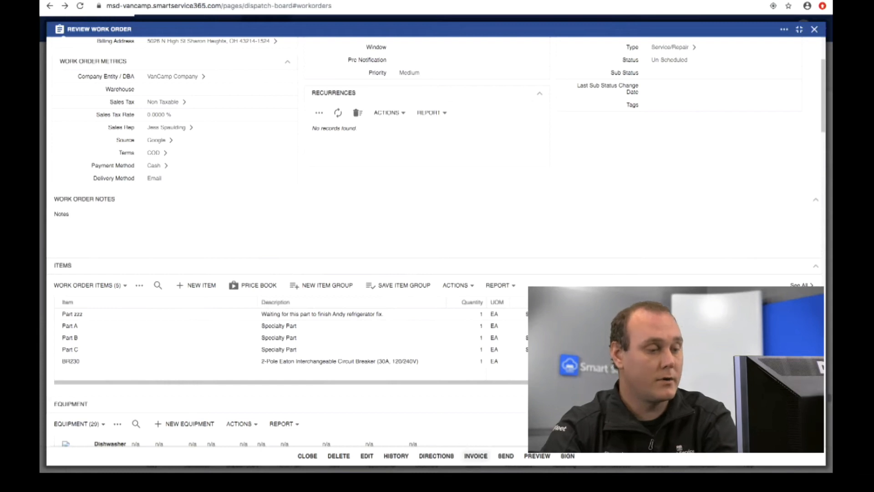
Convert the work order to an invoice, and view the invoice's signature form before closing it unsigned
click(477, 456)
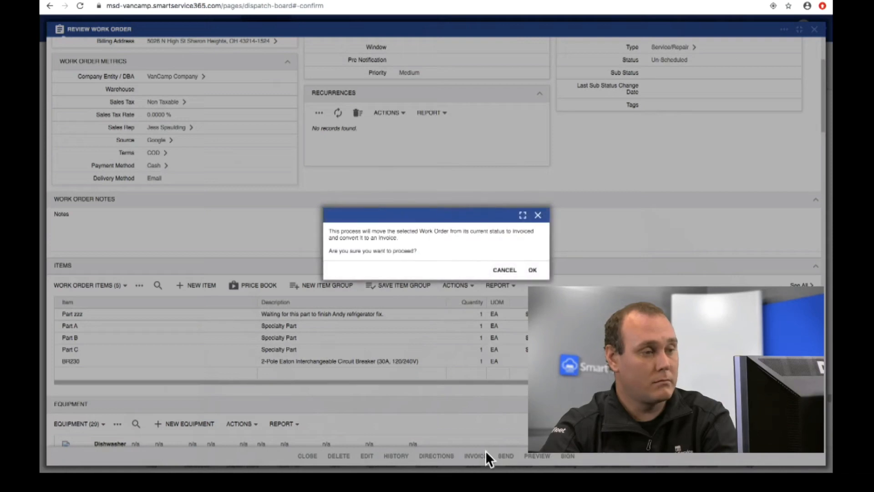
click(533, 270)
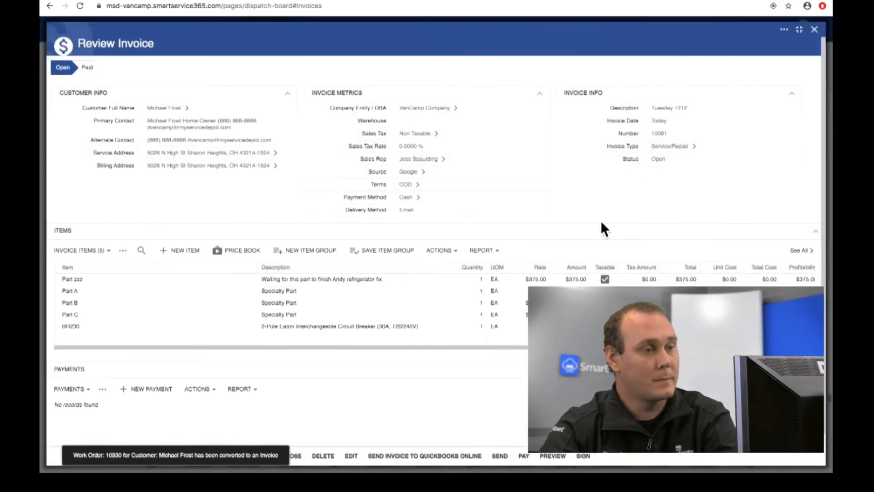
scroll(602, 226, down, 1)
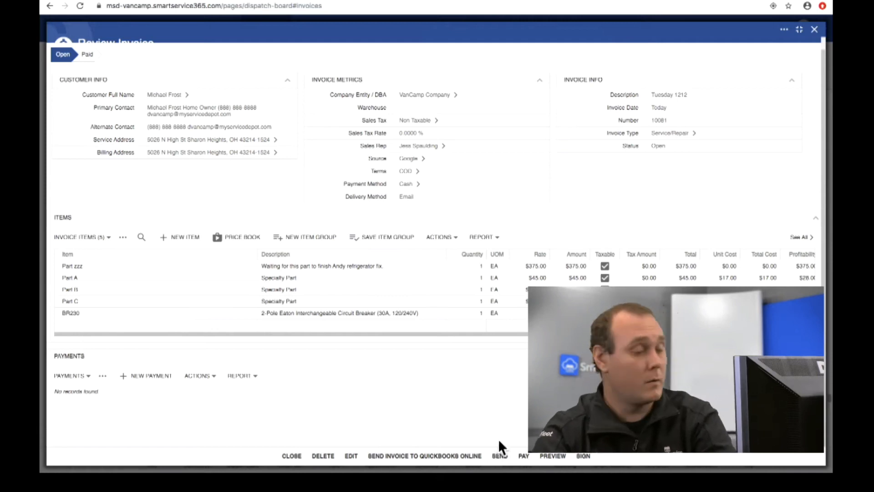
click(586, 451)
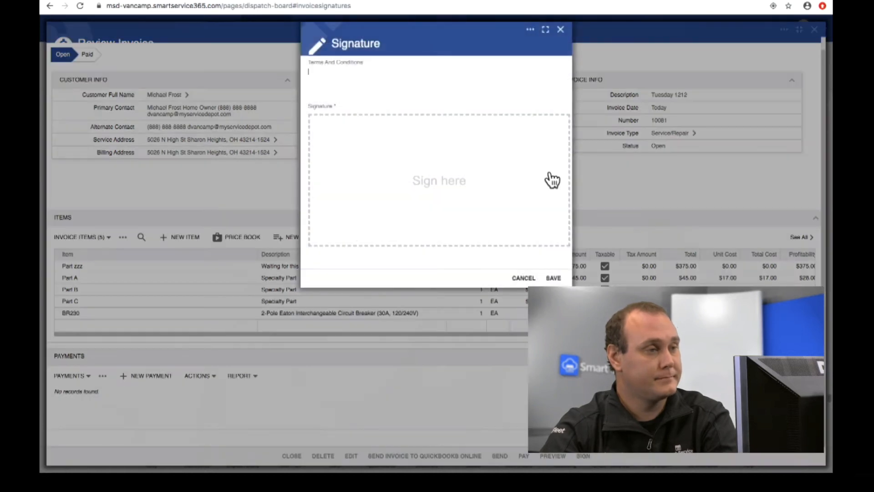
click(561, 30)
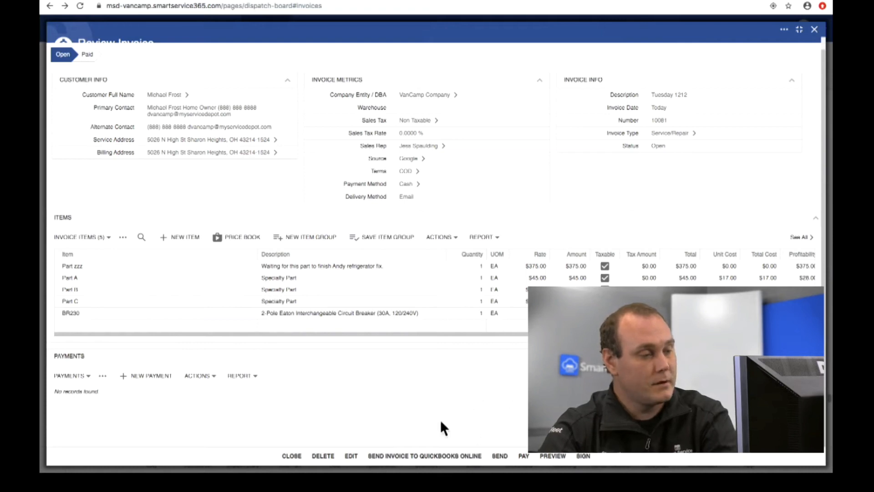
Look through the payment method options in a new payment for the invoice, and process the $910.00 payment as cash
click(523, 451)
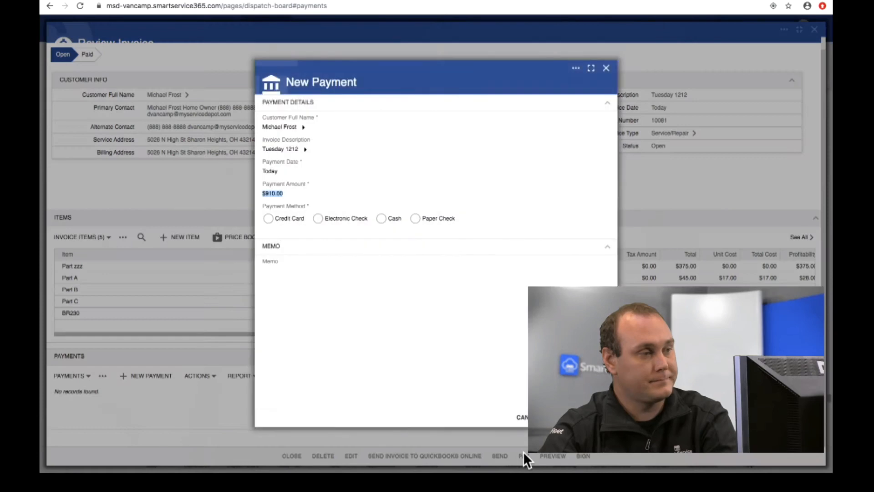
click(269, 219)
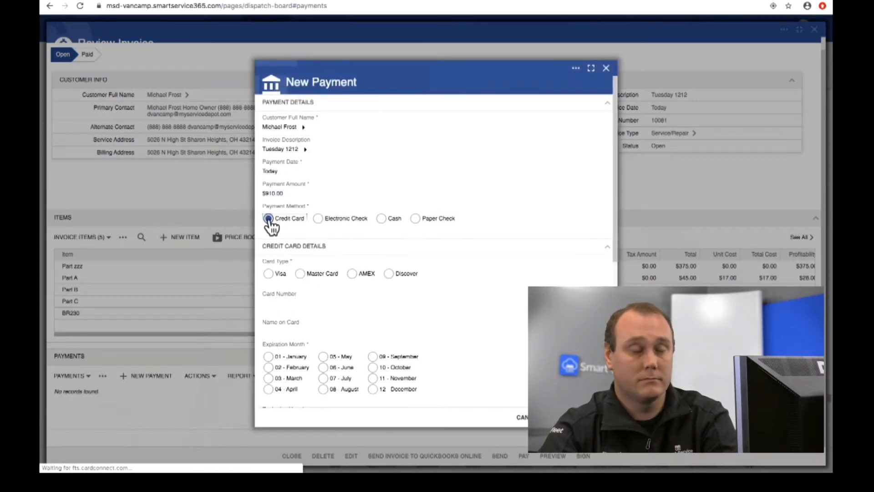
click(321, 221)
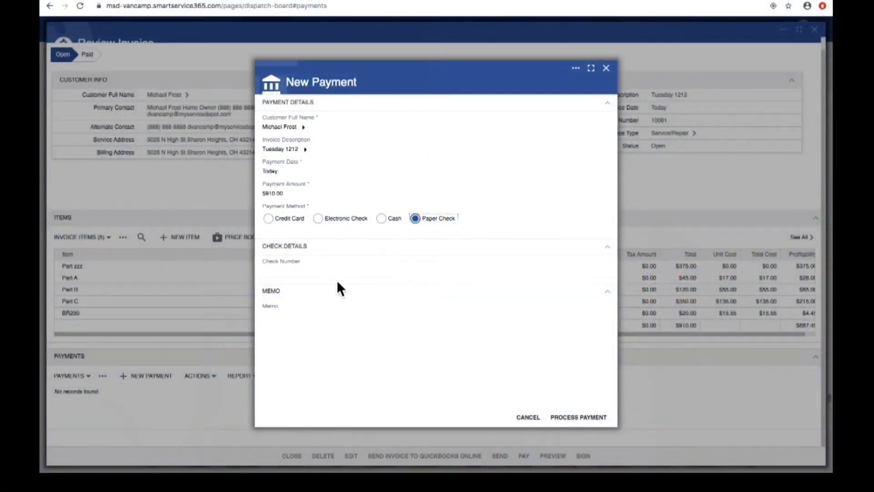
click(273, 221)
scroll(344, 307, down, 1)
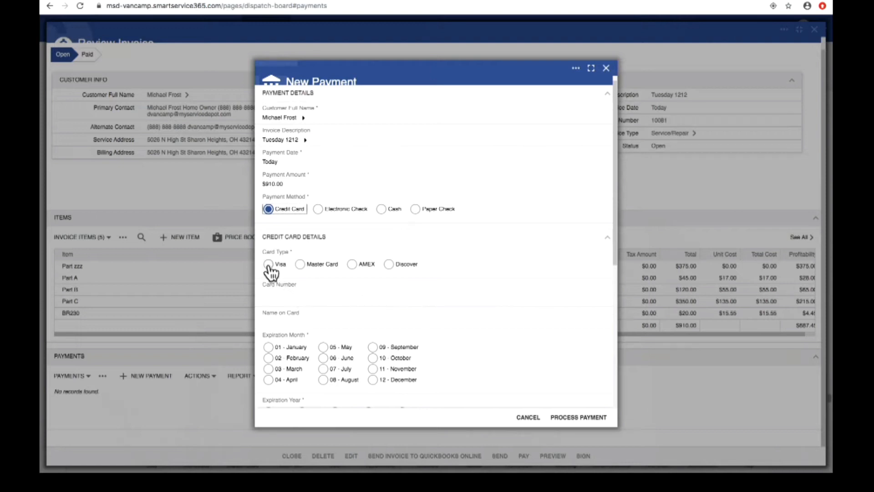
click(294, 296)
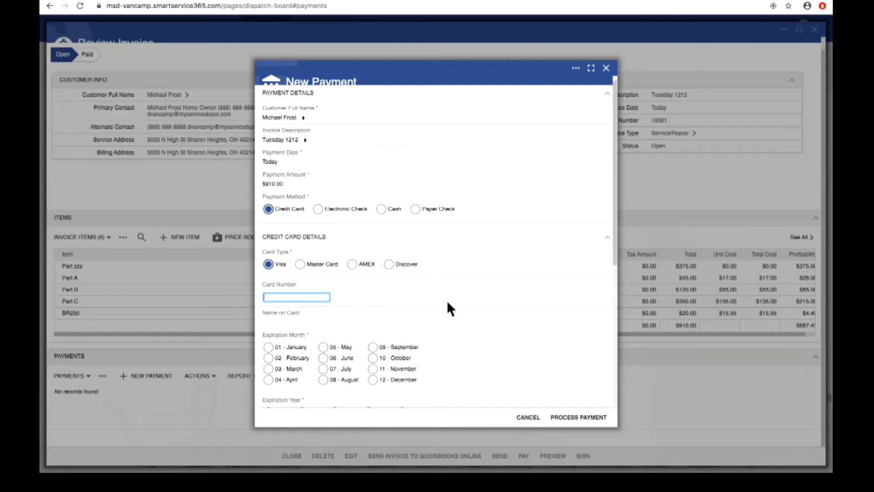
click(381, 210)
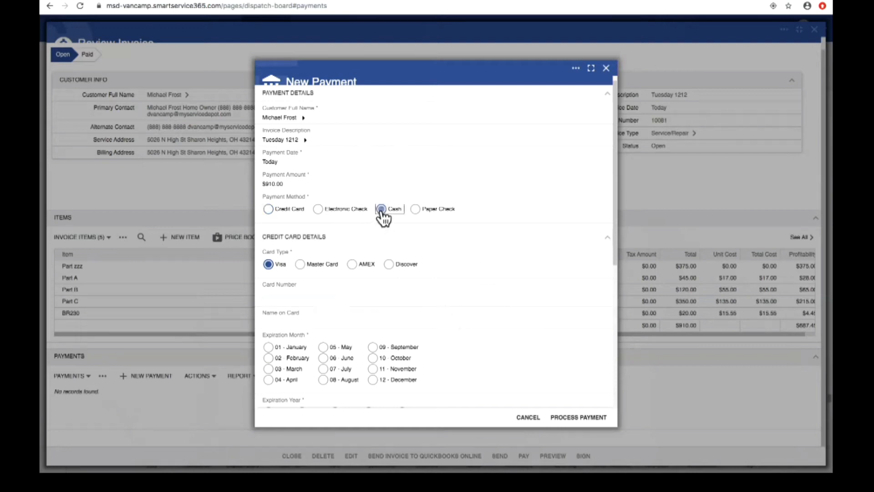
click(567, 416)
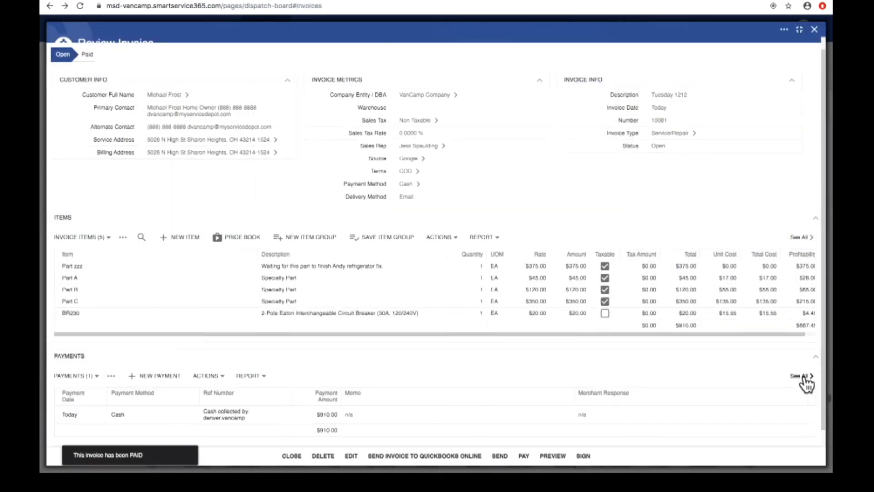
Close the open invoice, work order and remaining records, and reload the dispatch board
click(816, 31)
click(814, 30)
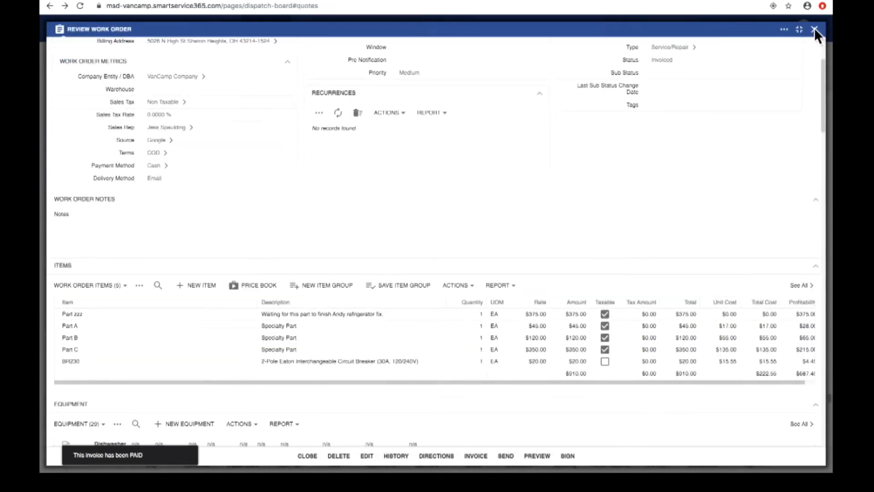
click(814, 29)
click(815, 31)
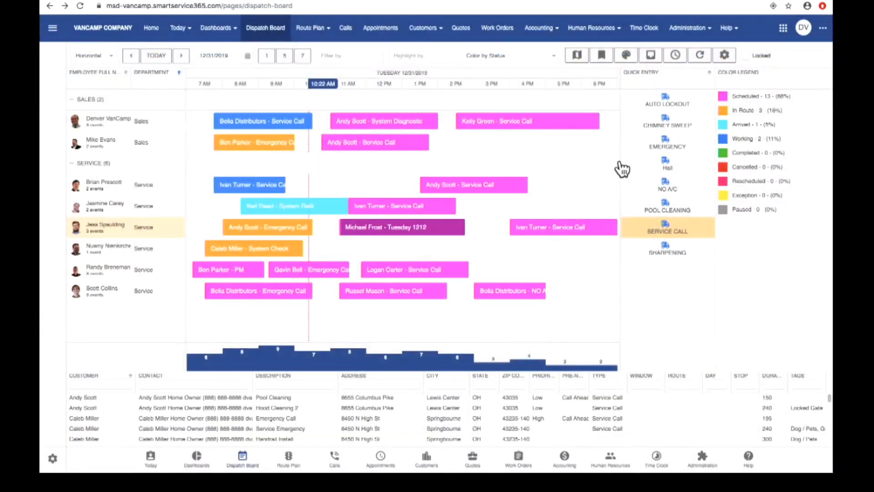
click(80, 6)
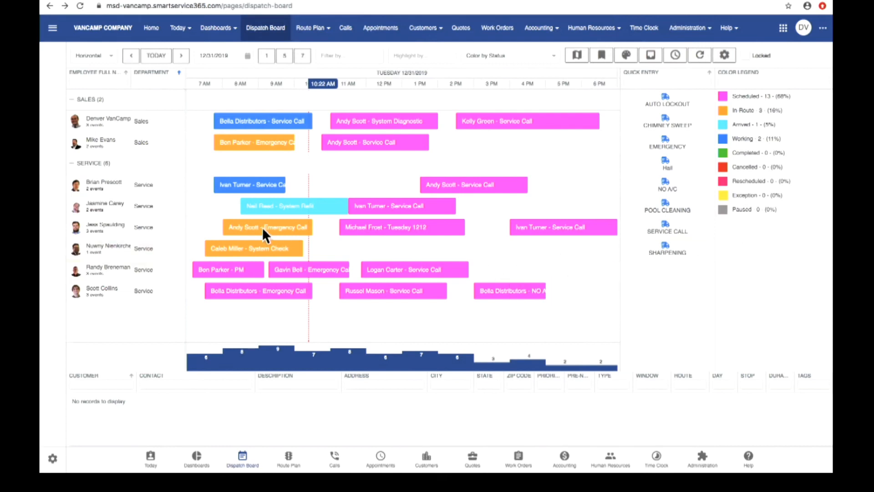
Set the Tuesday 1212 appointment's status to Completed, and review the appointment with its linked quote, work order and invoice before closing it
mouse_move(424, 229)
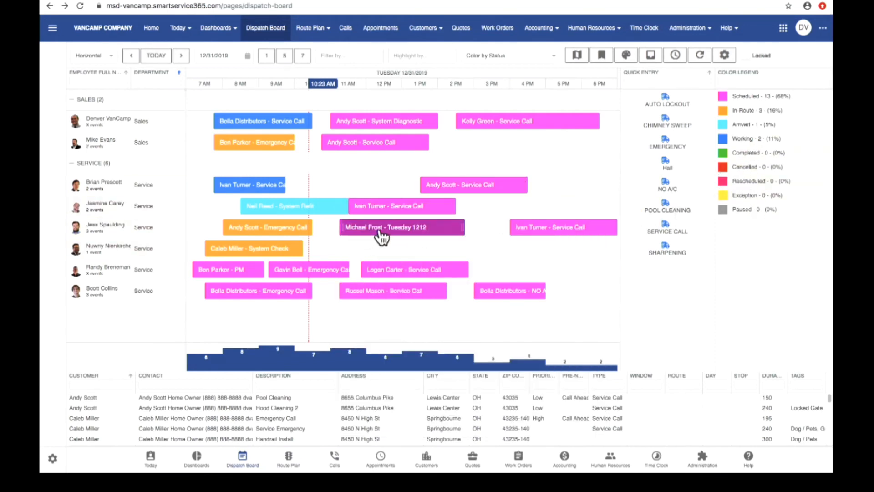
mouse_move(382, 236)
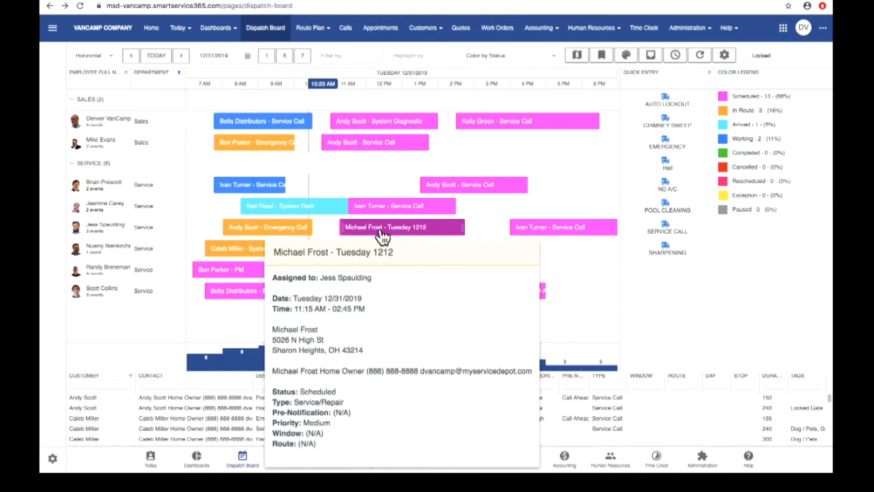
right_click(382, 237)
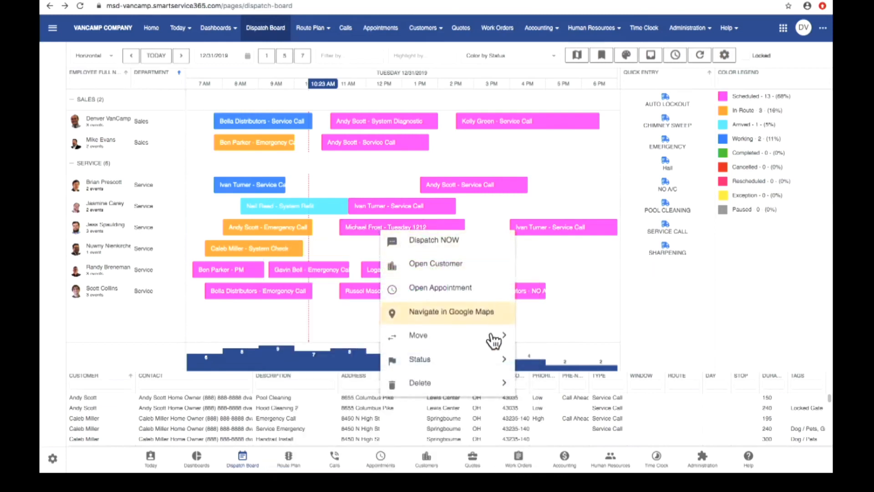
mouse_move(486, 364)
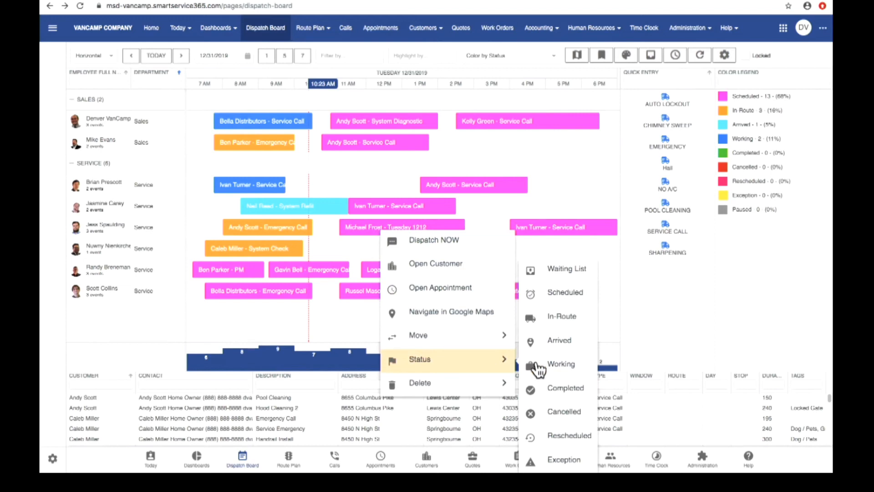
click(563, 387)
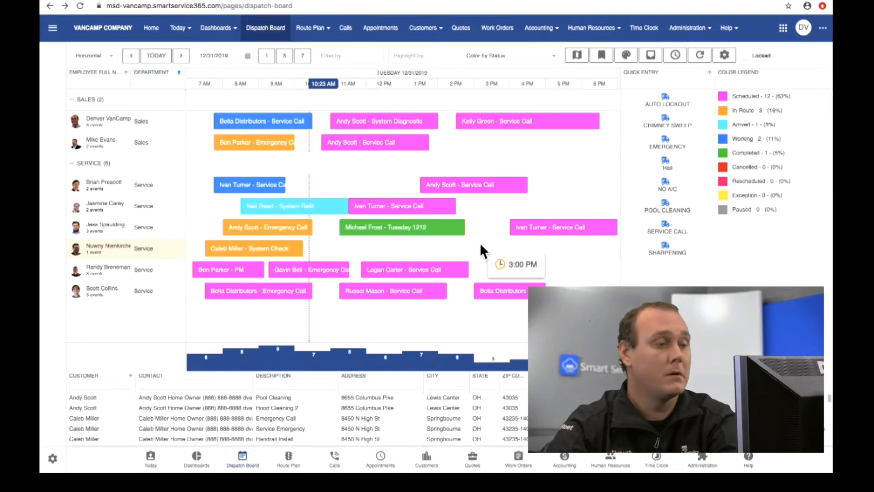
double_click(410, 226)
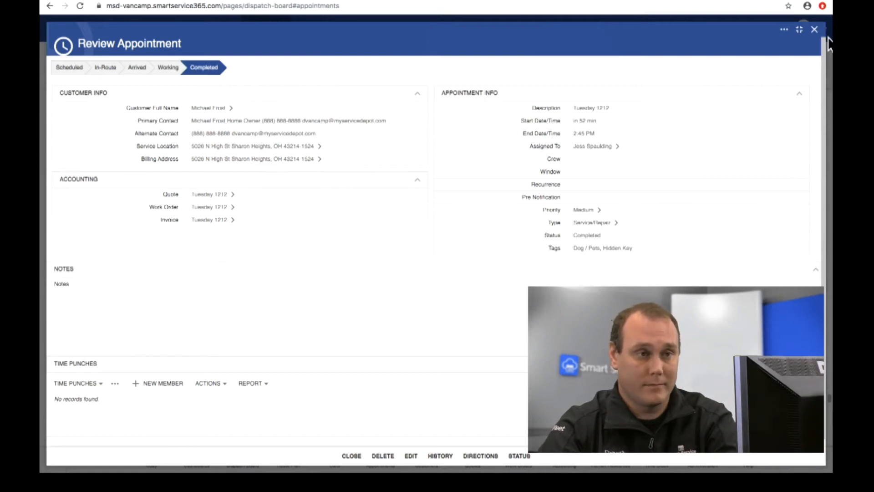
click(814, 31)
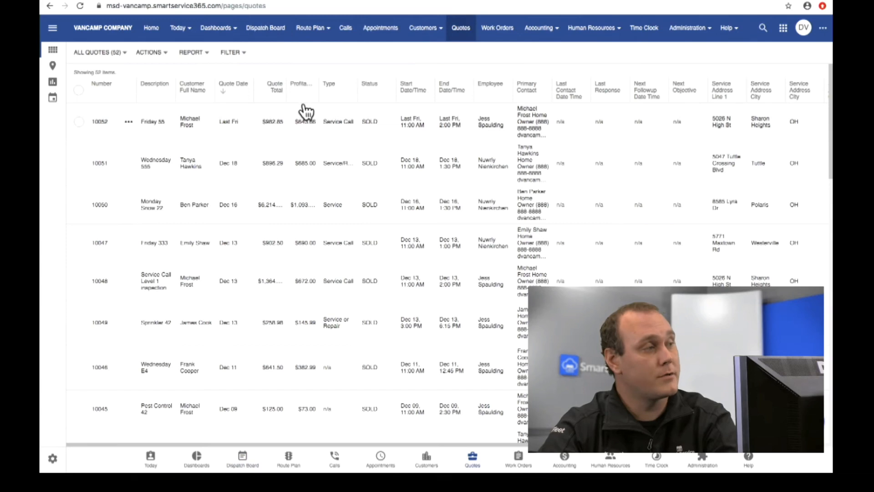
View all quotes on the map and as charts, and open the list of all invoices
click(53, 66)
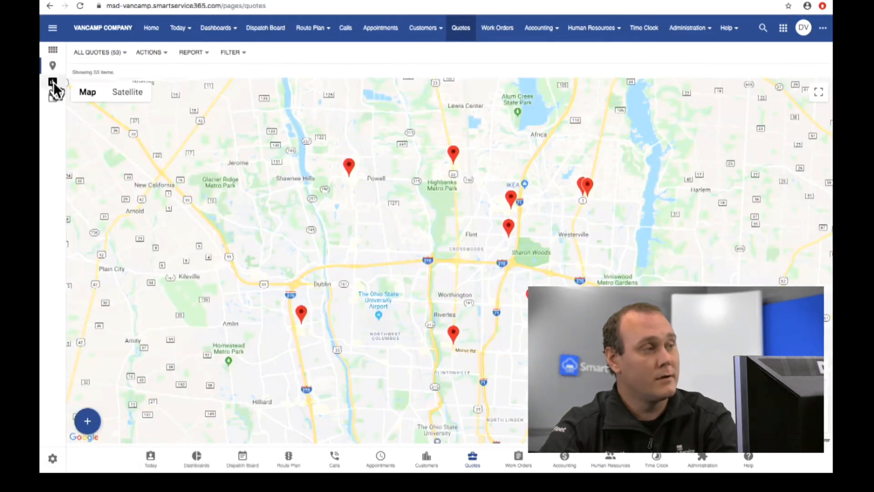
click(53, 81)
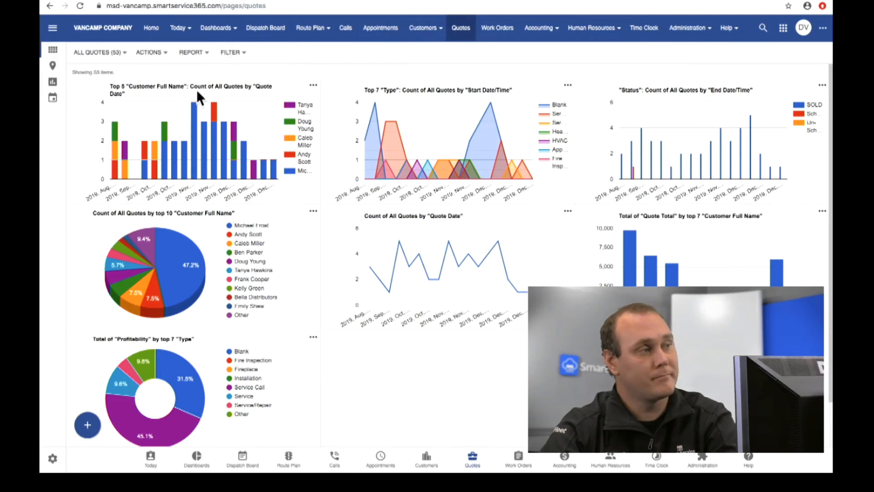
click(317, 1)
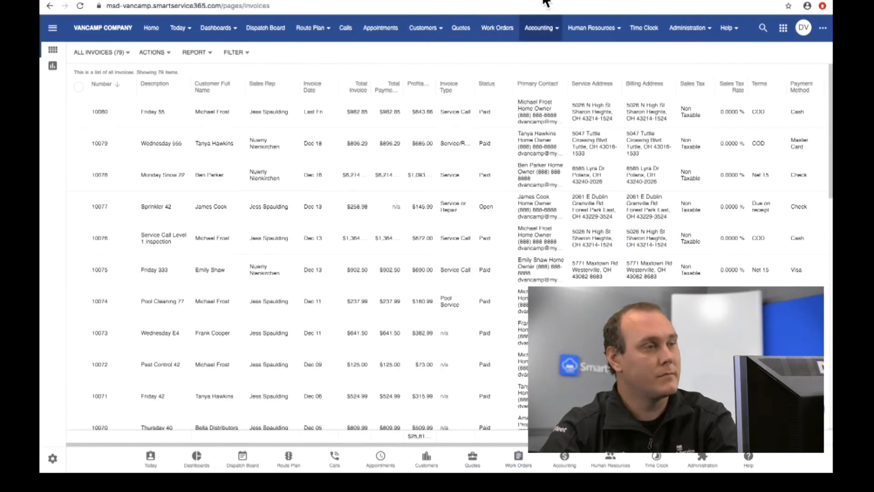
Filter the invoice list to the status Paid and look through the filtered invoices
click(492, 85)
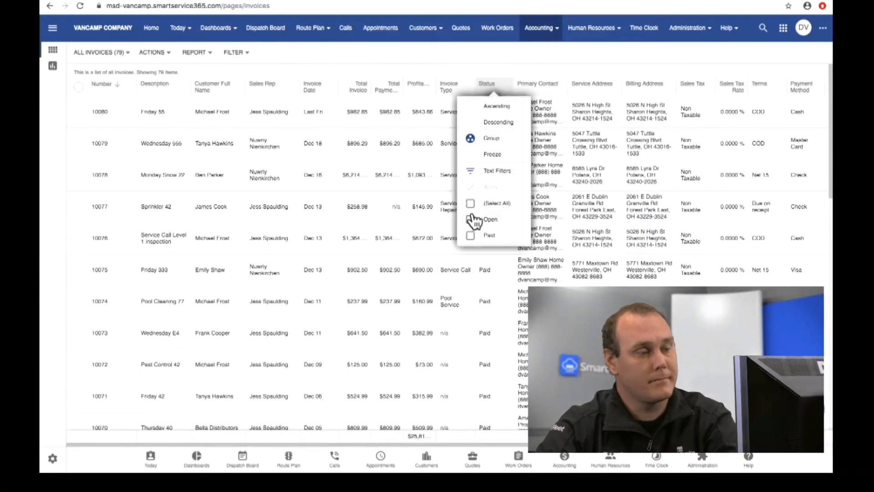
click(471, 236)
click(480, 188)
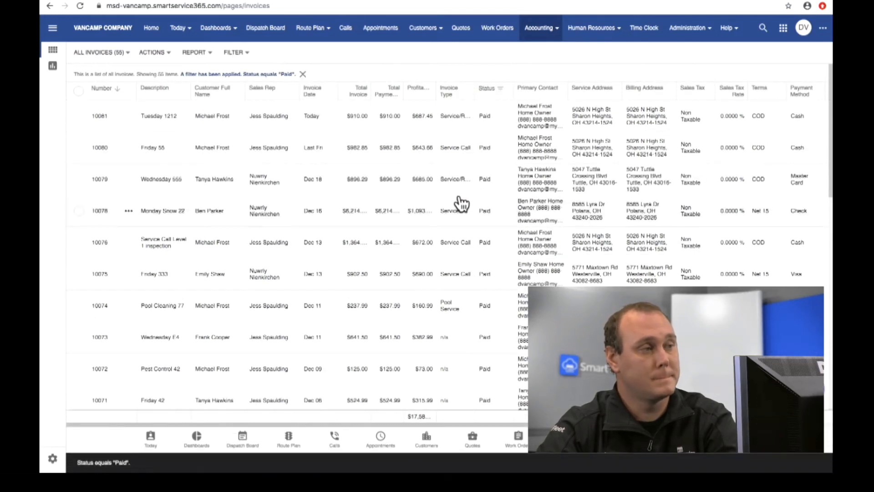
scroll(468, 296, down, 2)
scroll(468, 350, up, 2)
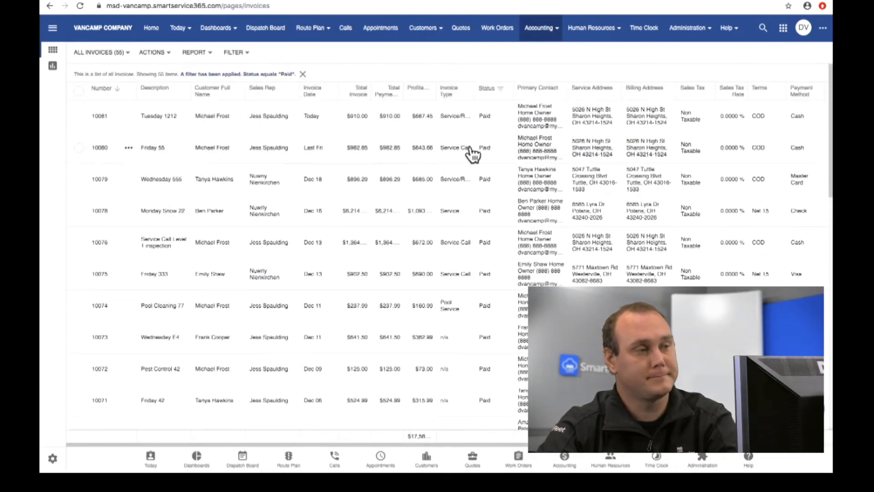
Review the paid Tuesday 1212 invoice with its items and payment, close it, and deselect it in the list
click(432, 120)
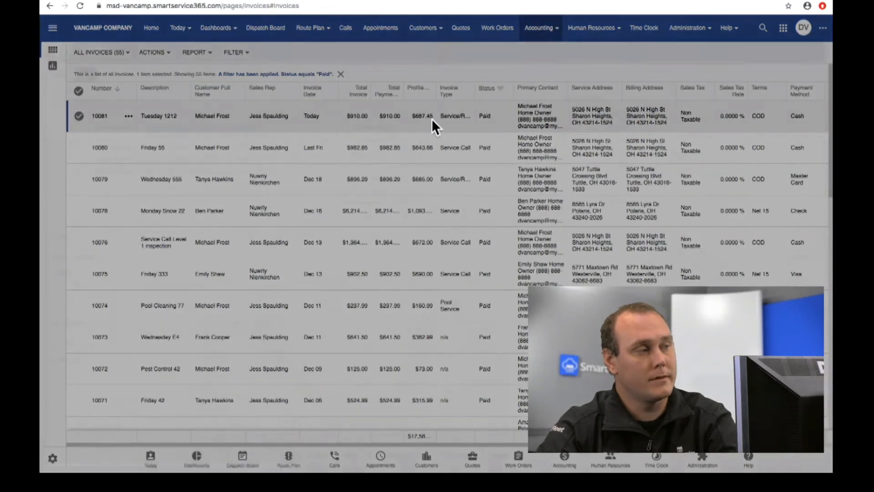
scroll(449, 407, down, 1)
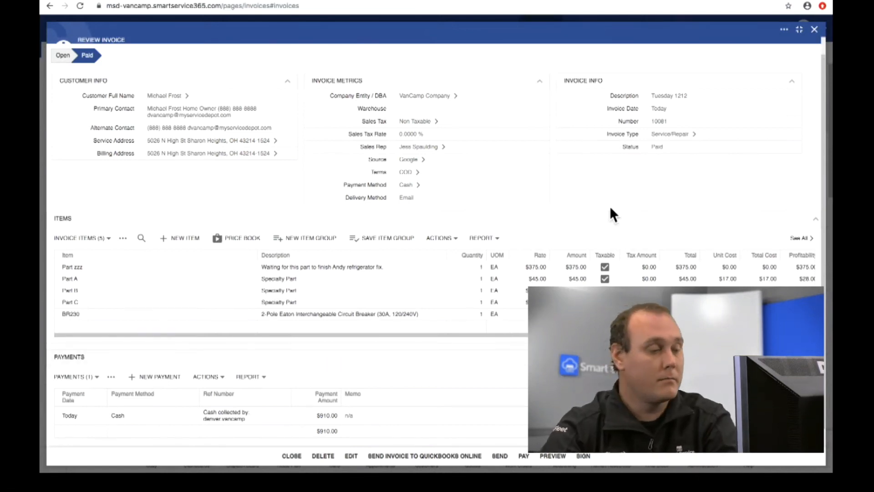
click(815, 30)
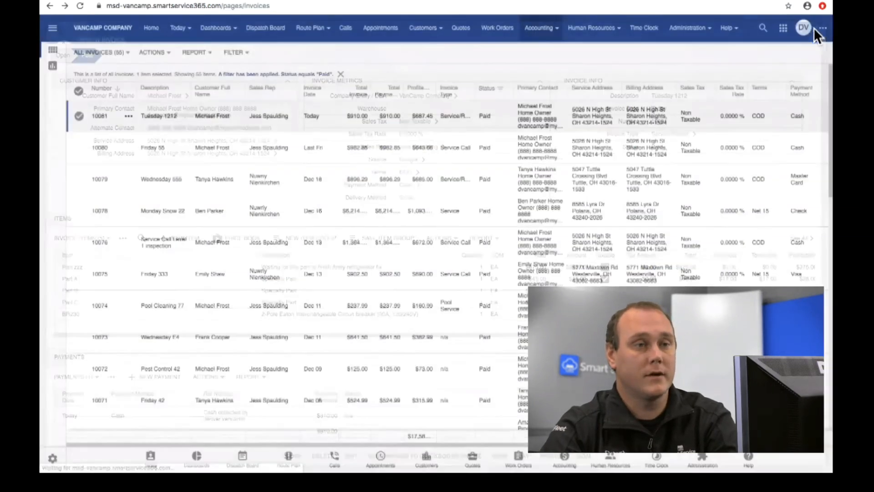
click(79, 116)
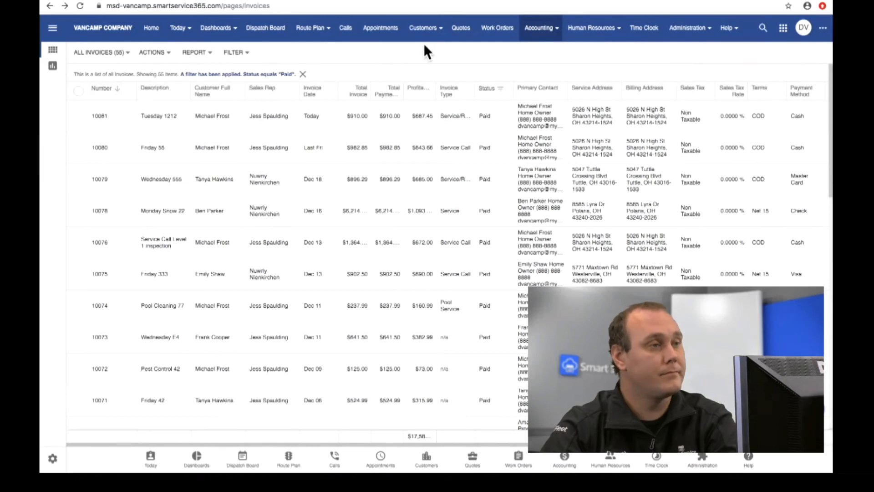
Go to the list of all customers and open the record of the Tuesday 1212 job's customer
mouse_move(596, 2)
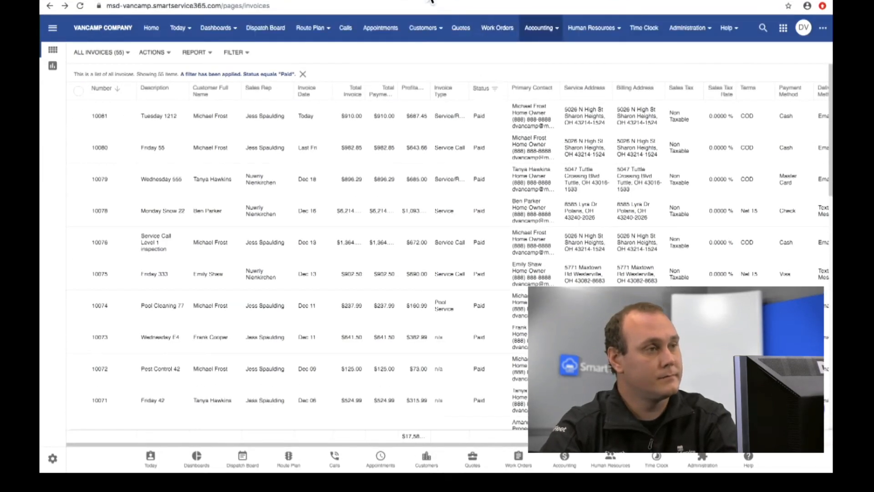
click(430, 1)
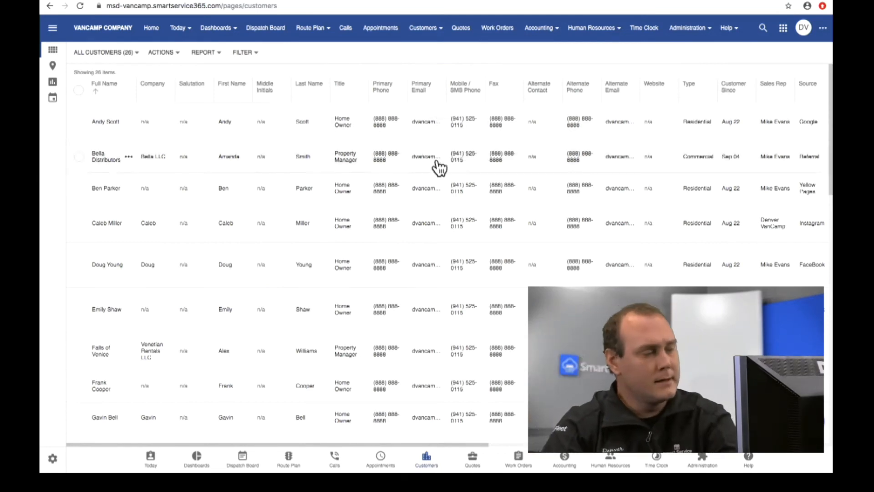
scroll(429, 255, down, 10)
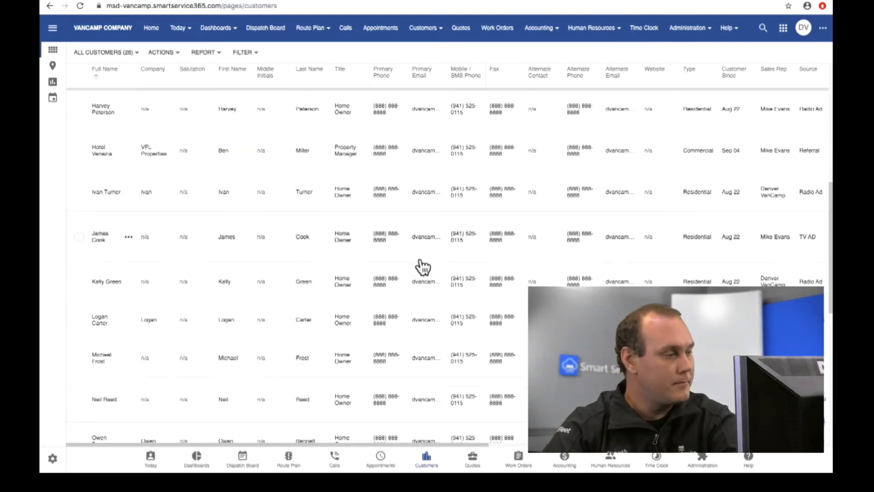
scroll(421, 265, down, 1)
click(393, 342)
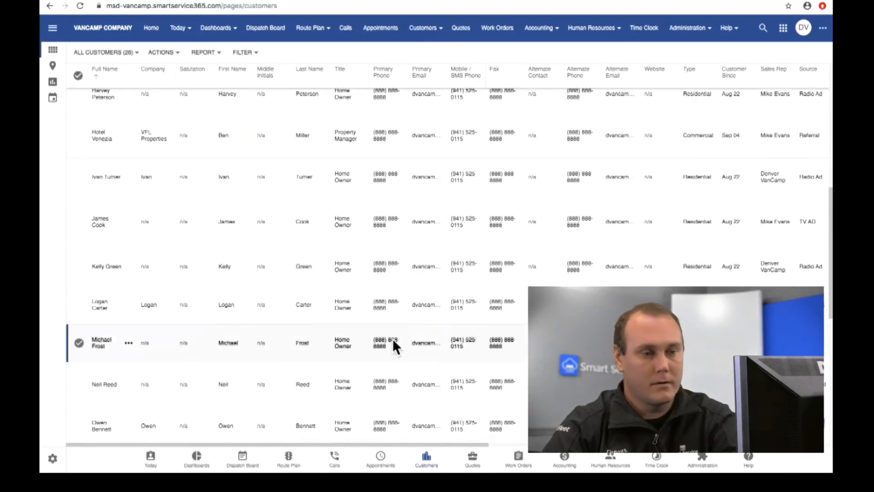
click(393, 342)
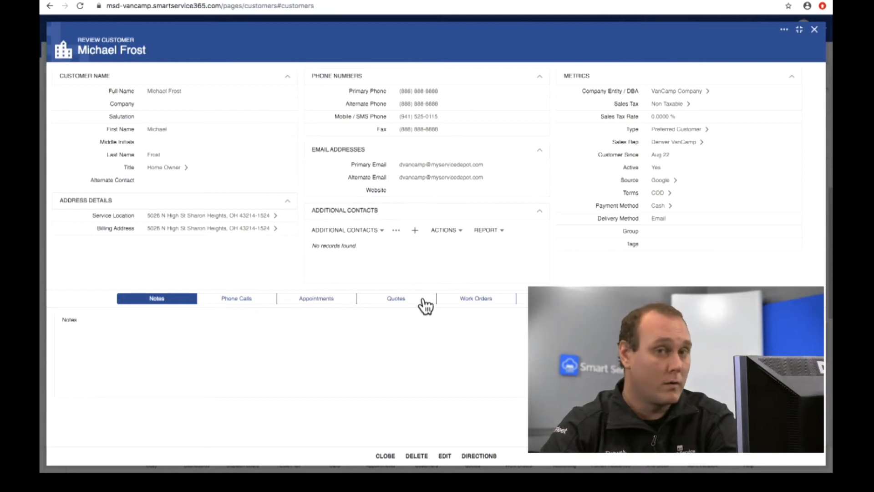
Look through the customer's appointments, quotes, work orders and invoices in the customer record
click(320, 305)
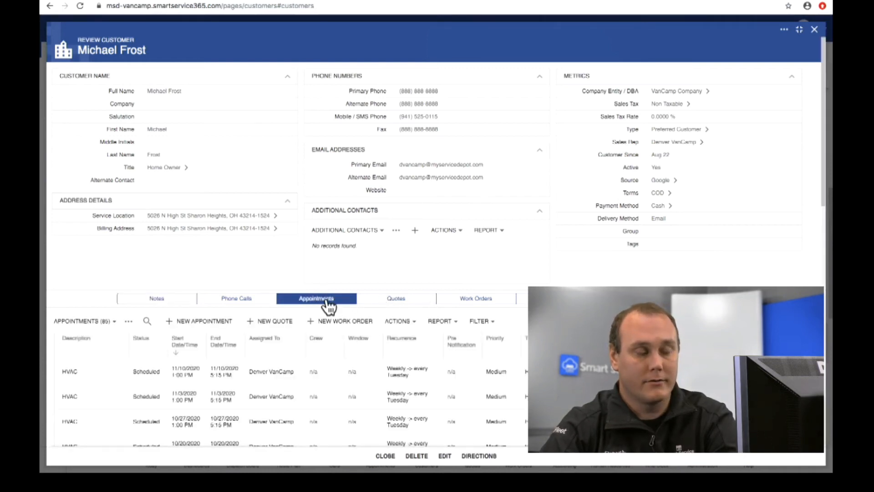
scroll(334, 318, down, 4)
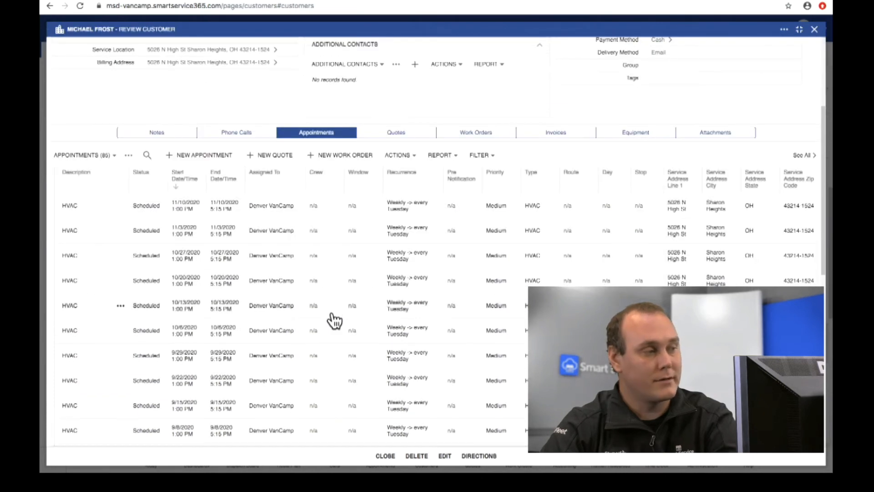
scroll(335, 319, up, 4)
click(374, 299)
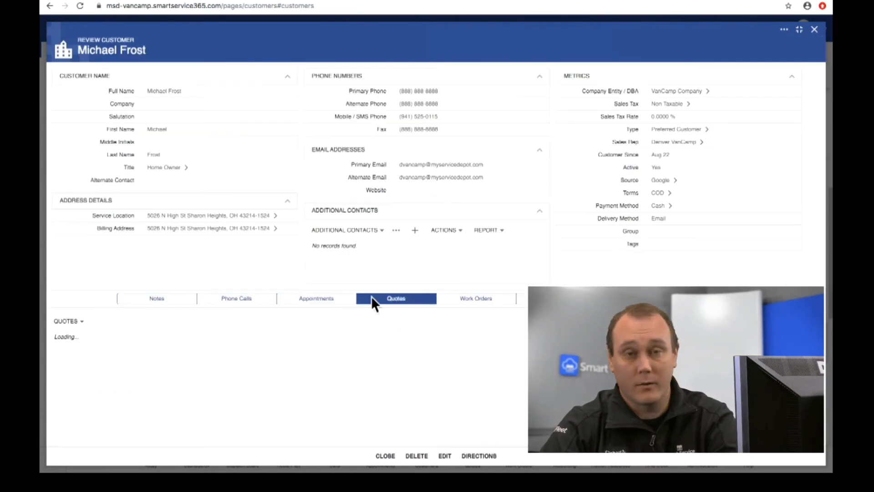
click(459, 299)
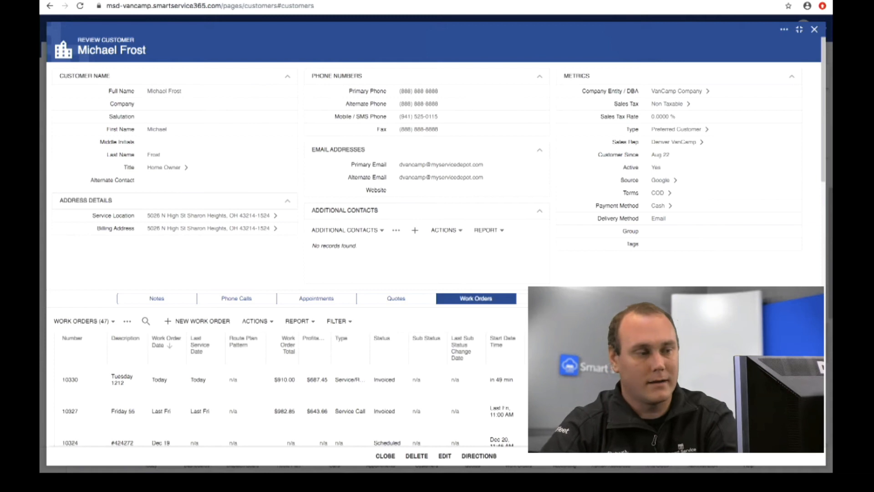
click(556, 298)
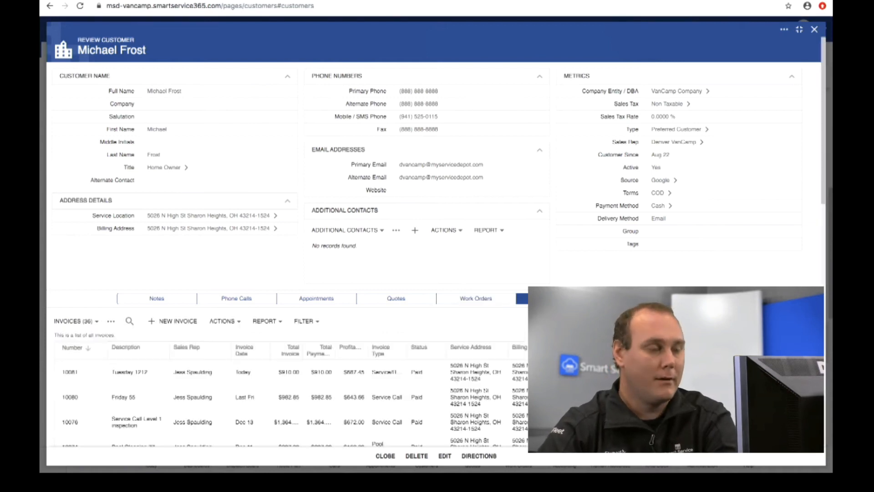
scroll(99, 343, down, 2)
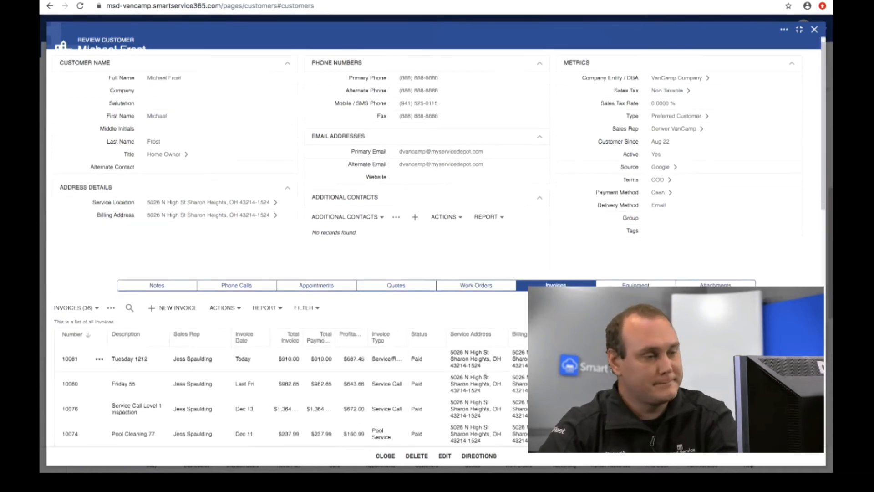
scroll(99, 343, up, 2)
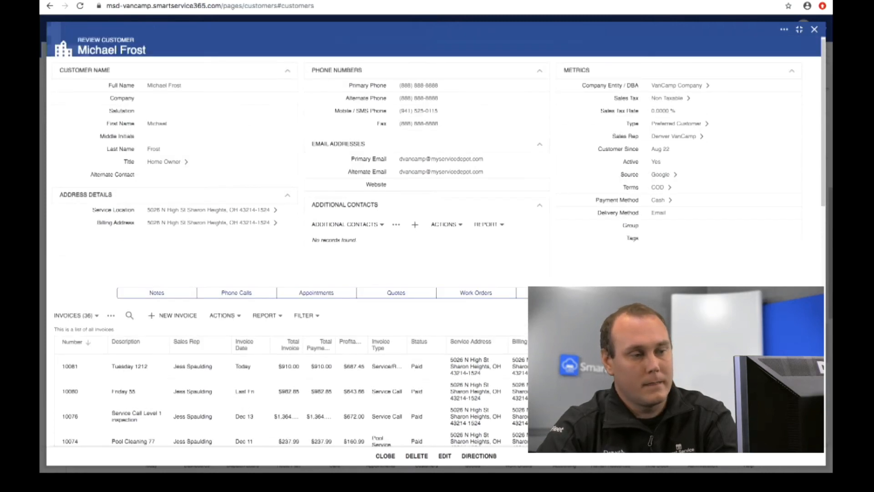
Examine the customer's equipment list, including the service notes and last service dates of each item
click(636, 292)
scroll(440, 242, down, 4)
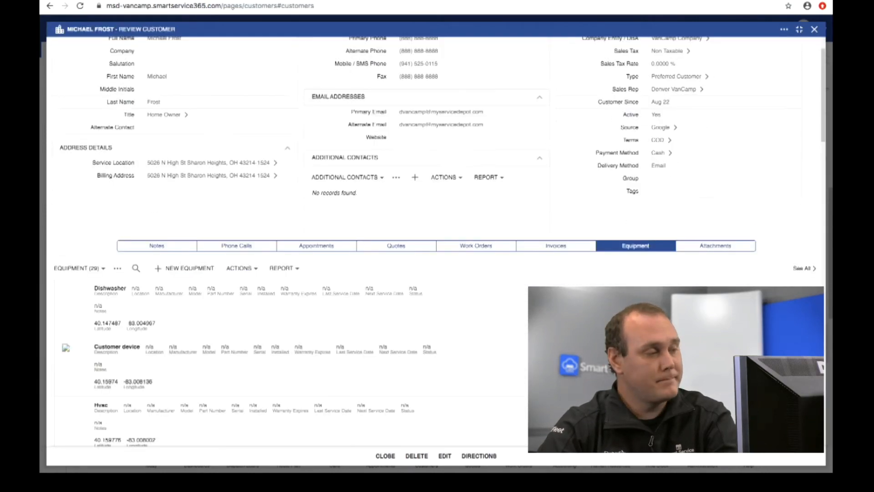
scroll(440, 241, down, 10)
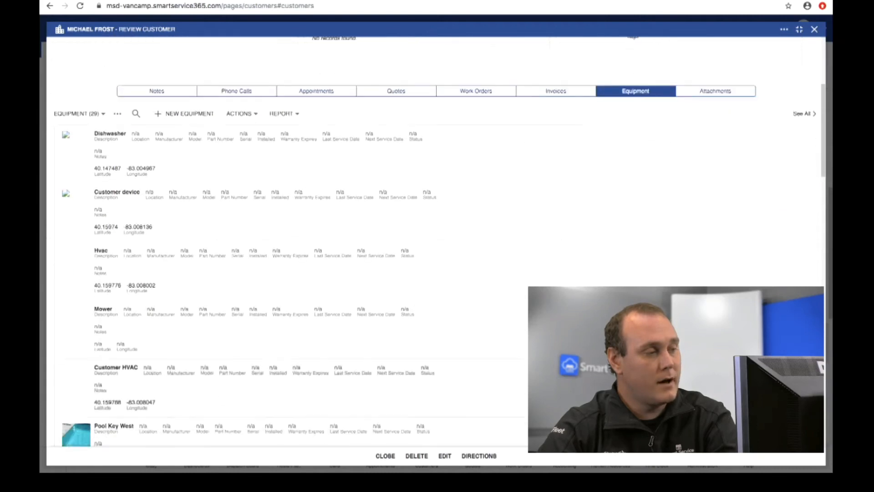
scroll(440, 241, down, 8)
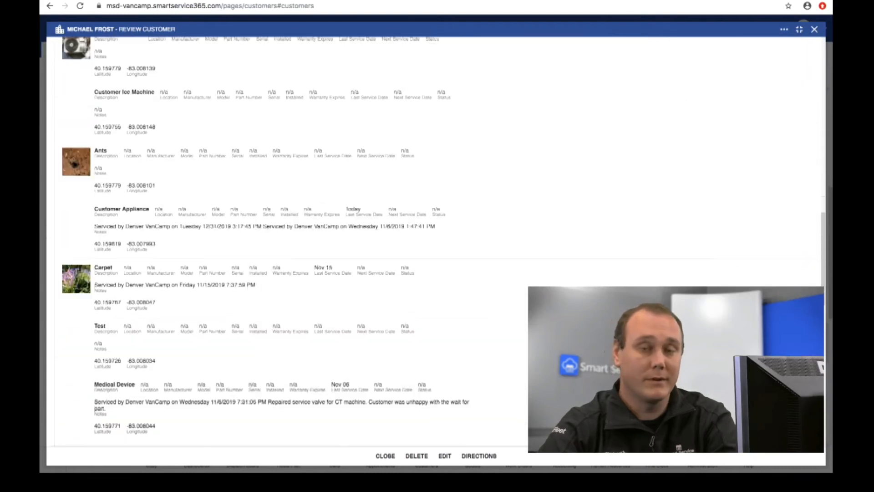
scroll(440, 241, down, 3)
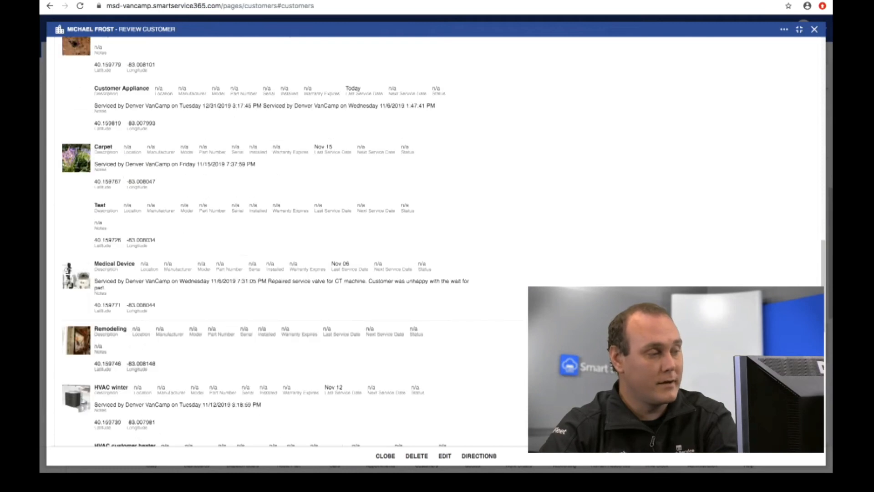
scroll(440, 242, down, 7)
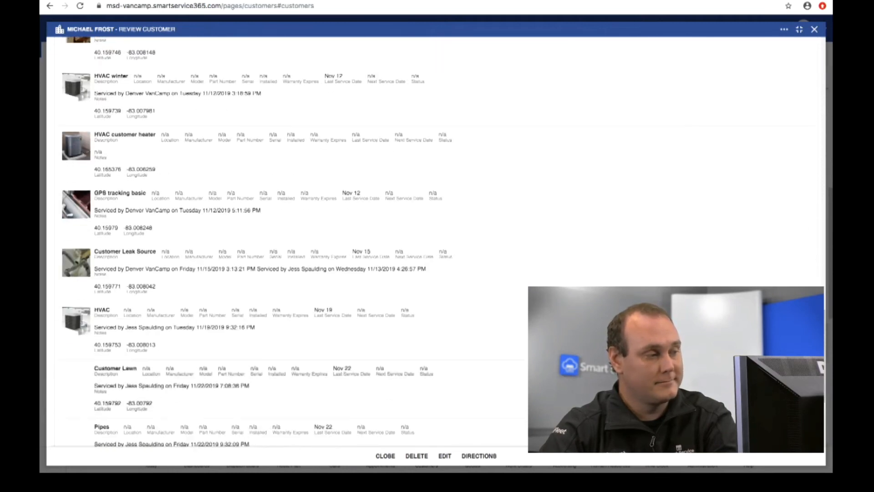
scroll(440, 242, down, 2)
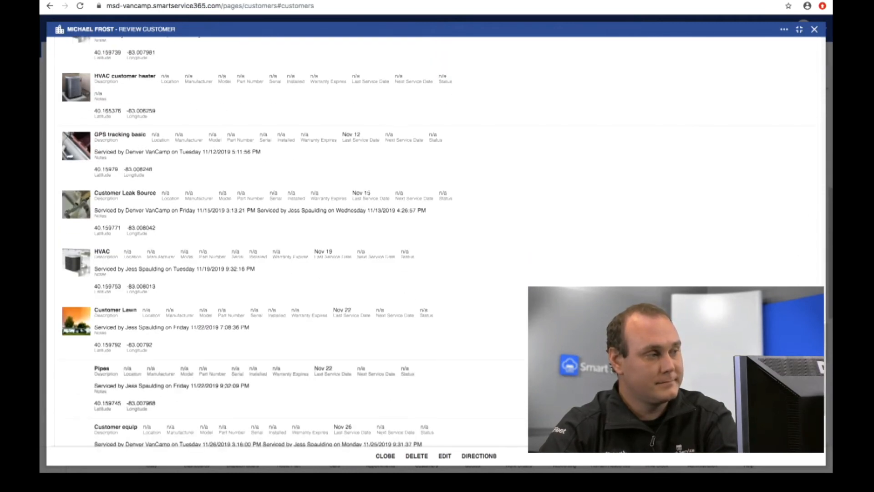
scroll(440, 241, down, 1)
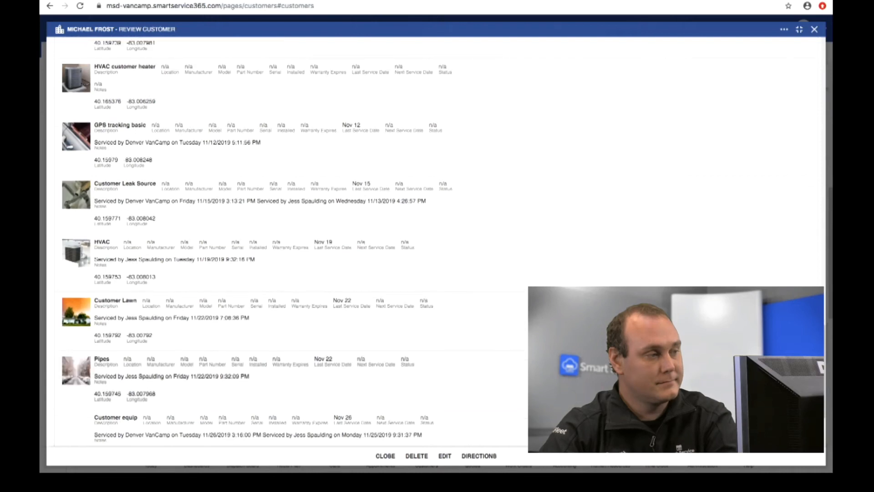
scroll(439, 241, down, 3)
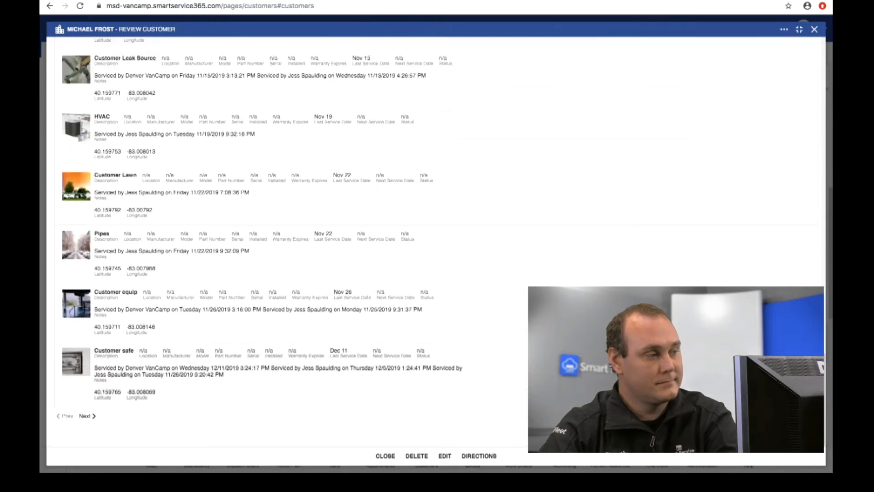
scroll(439, 241, up, 20)
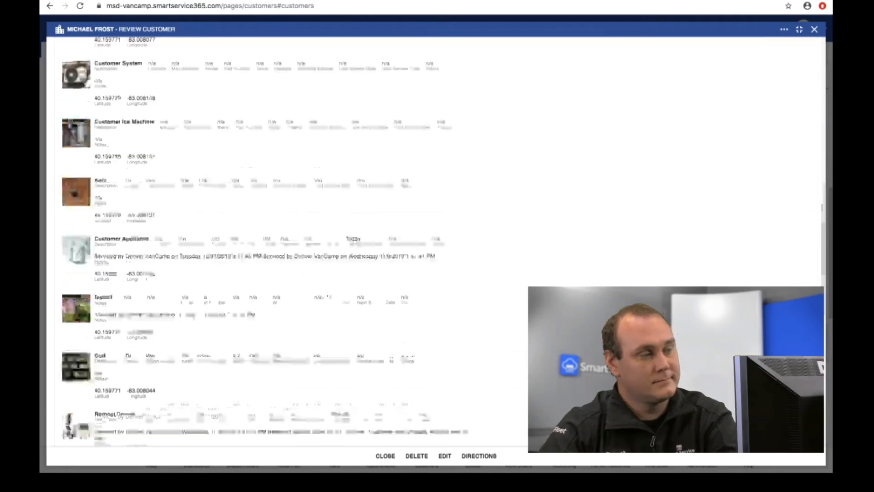
scroll(439, 241, up, 7)
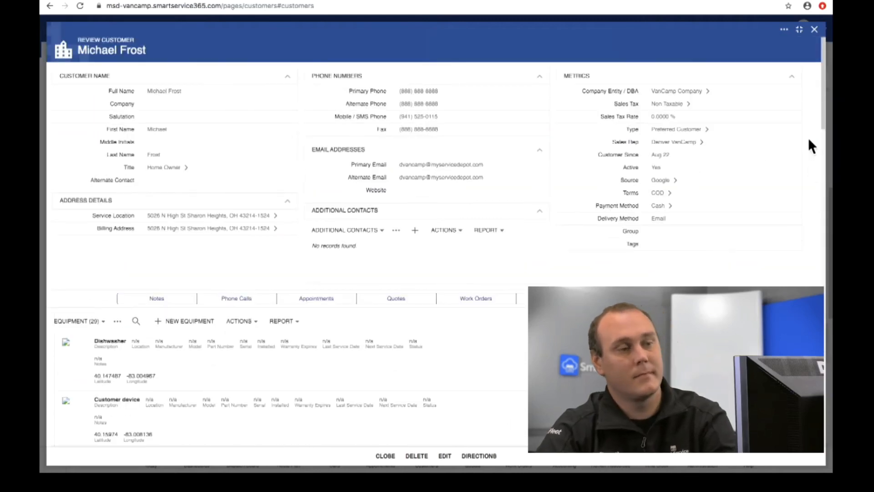
View the customer's attachments, close the customer record, and switch to the Smart Service web page for scheduling a private demo
click(715, 298)
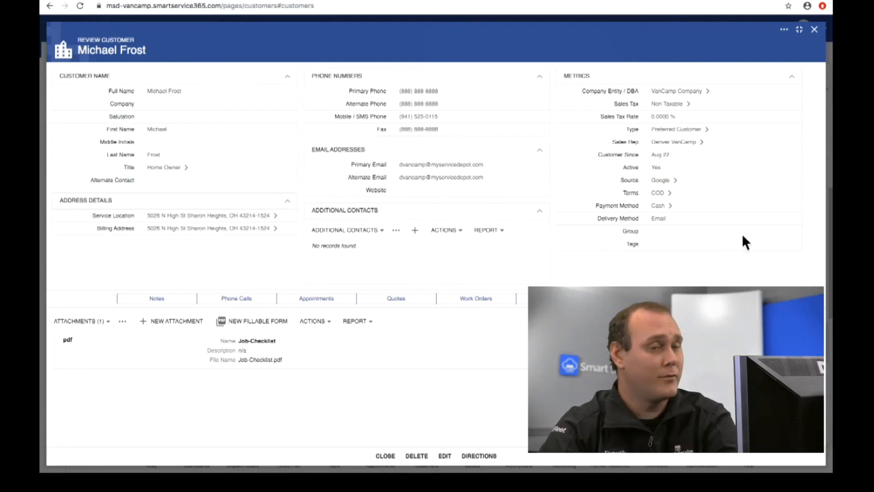
click(816, 33)
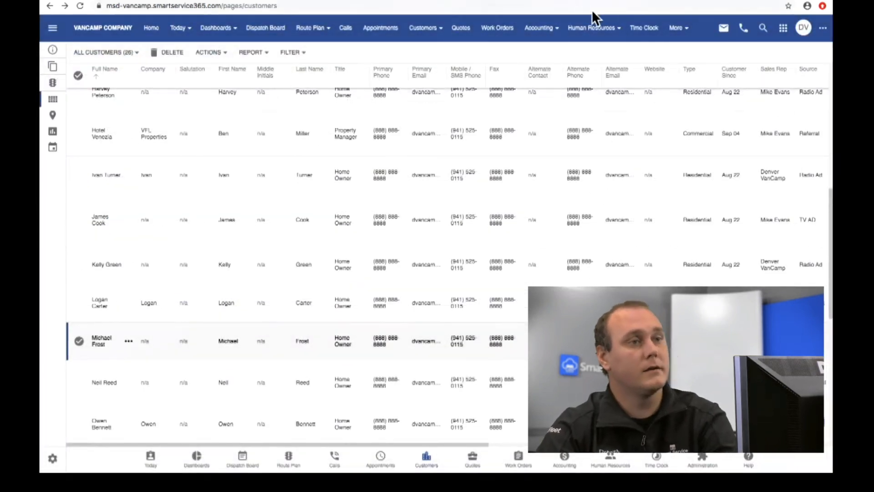
click(684, 1)
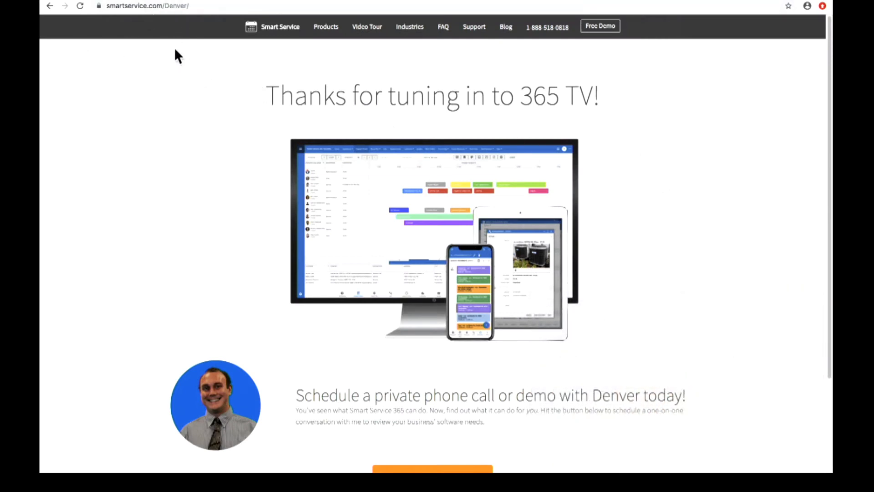
scroll(304, 190, down, 1)
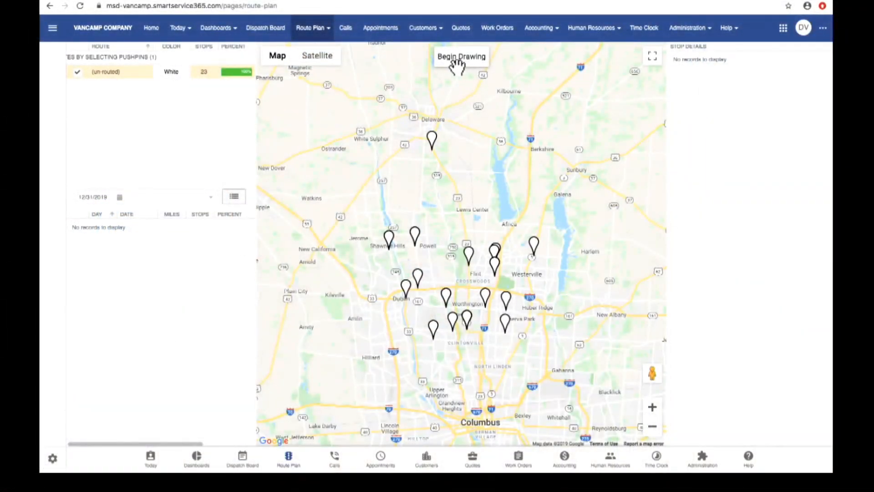
Draw a freehand selection area on the route plan map around the western un-routed stops, from Delaware down past Hilliard
mouse_move(379, 167)
mouse_down()
mouse_move(362, 198)
mouse_move(418, 129)
mouse_move(403, 158)
mouse_move(365, 341)
mouse_move(421, 374)
mouse_move(456, 346)
mouse_up()
click(457, 58)
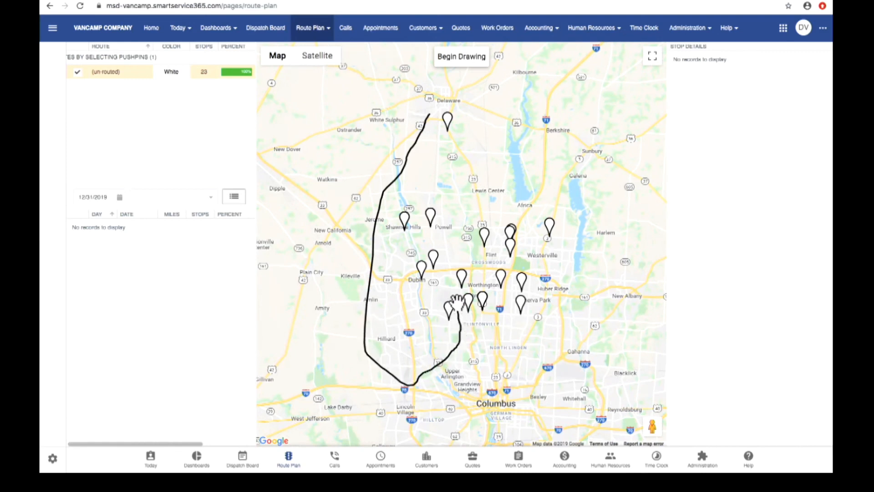
mouse_move(448, 278)
mouse_down()
mouse_move(480, 148)
mouse_move(451, 78)
mouse_move(417, 91)
mouse_move(442, 151)
mouse_up()
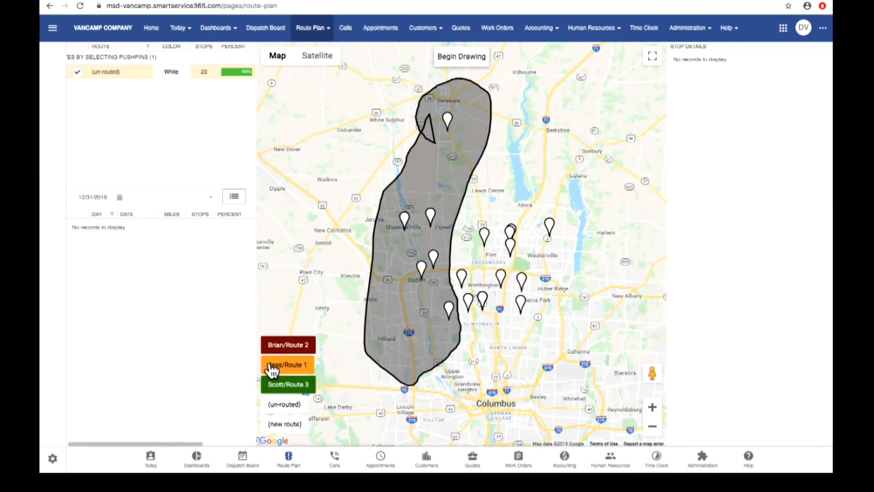
Assign the selected western stops to Route 1, and enclose the central stops around Flint and Worthington to assign them to Route 2
click(289, 366)
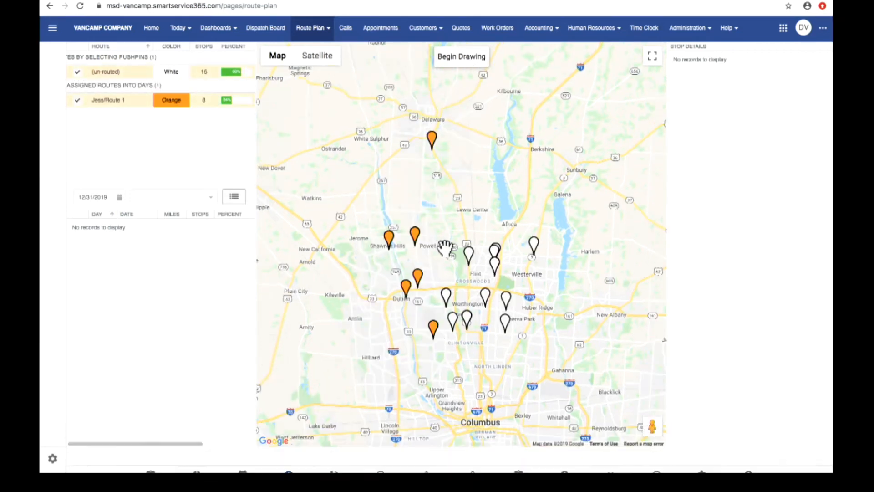
mouse_move(433, 291)
mouse_down()
mouse_move(438, 321)
mouse_move(464, 341)
mouse_move(494, 339)
mouse_up()
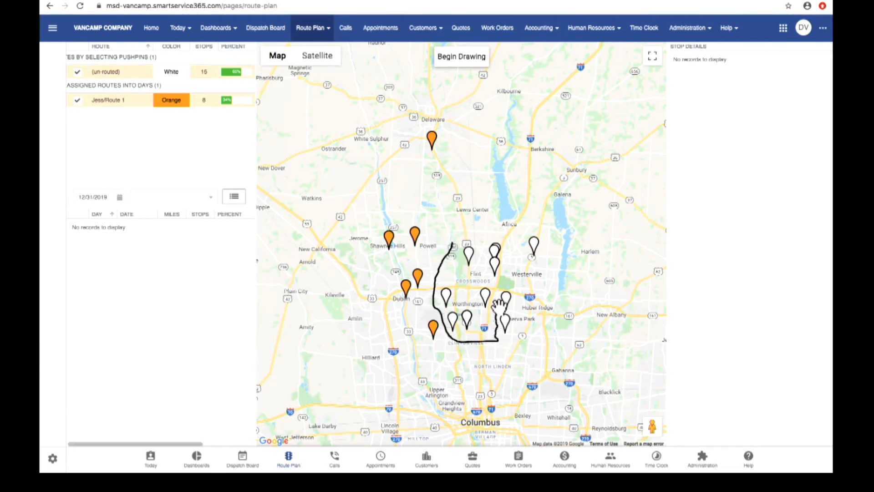
mouse_move(499, 292)
mouse_down()
mouse_move(511, 253)
mouse_move(469, 207)
mouse_move(448, 243)
mouse_move(453, 259)
mouse_up()
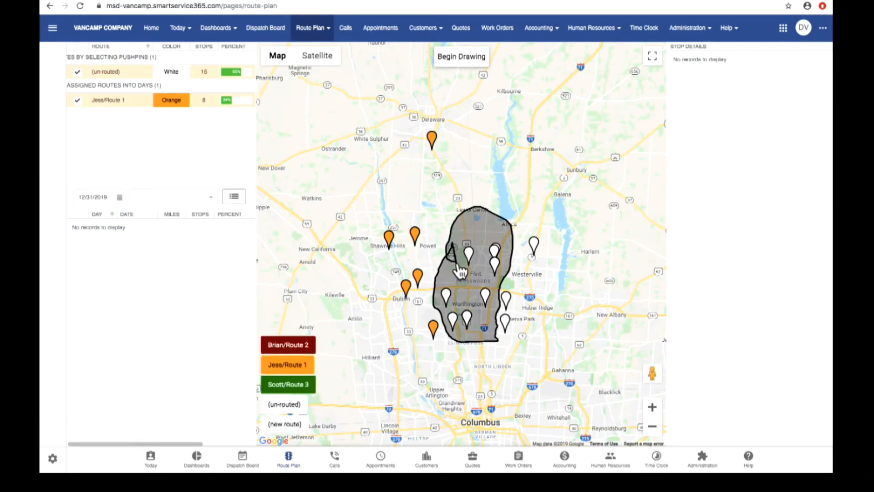
click(288, 345)
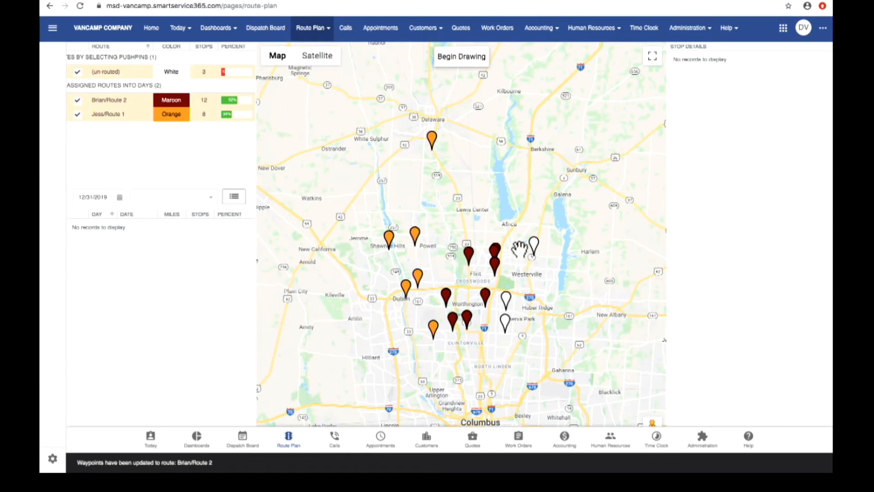
Enclose the remaining un-routed eastern stops near Westerville and Minerva Park and assign them to Route 3
mouse_move(517, 249)
mouse_down()
mouse_move(488, 318)
mouse_move(523, 345)
mouse_move(548, 240)
mouse_move(520, 235)
mouse_move(512, 257)
mouse_up()
click(292, 388)
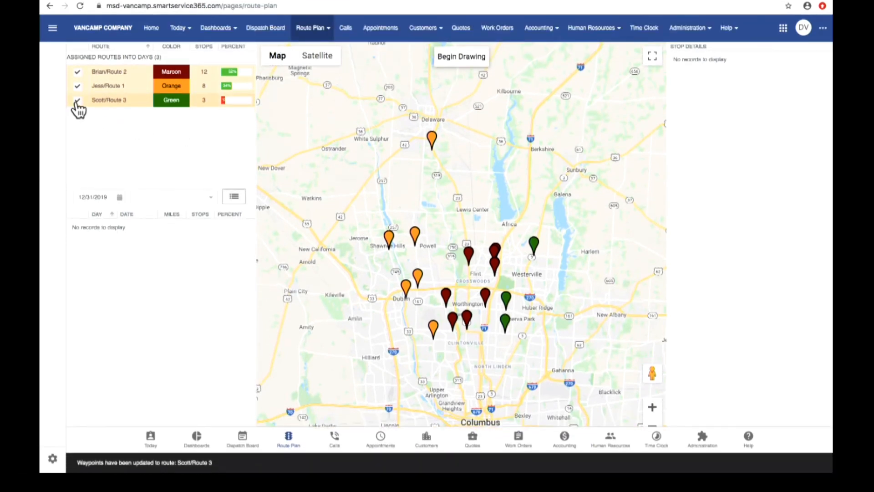
Show only Route 1 and split its stops by area, with Shawnee Hills and Powell on Day 1 and the Dublin-area stops on Day 2
click(77, 101)
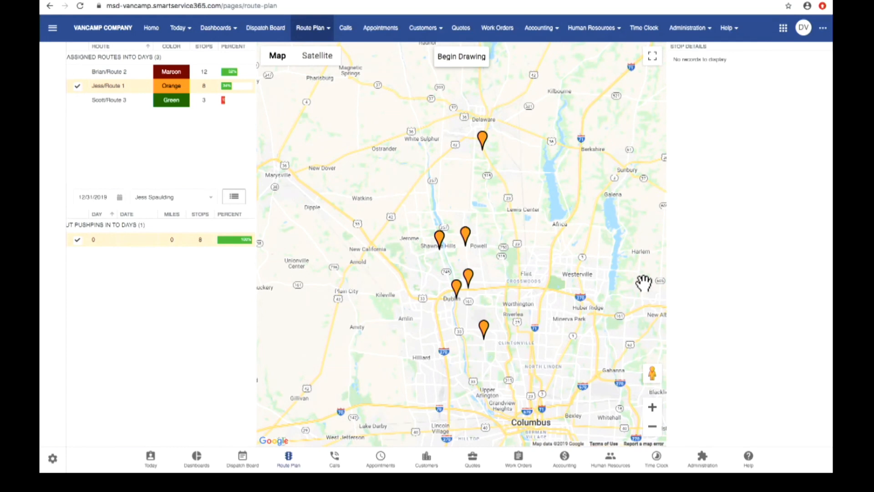
click(461, 63)
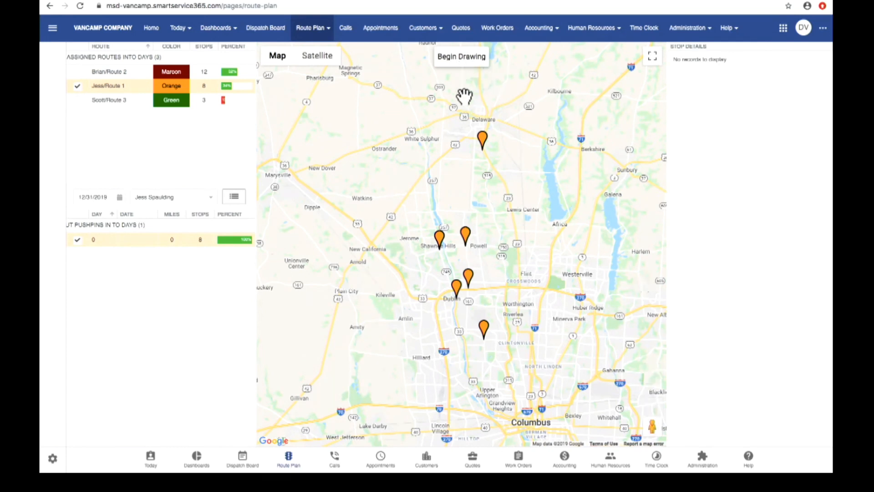
mouse_move(468, 124)
mouse_down()
mouse_move(415, 206)
mouse_move(469, 250)
mouse_move(524, 171)
mouse_move(465, 93)
mouse_move(498, 166)
mouse_up()
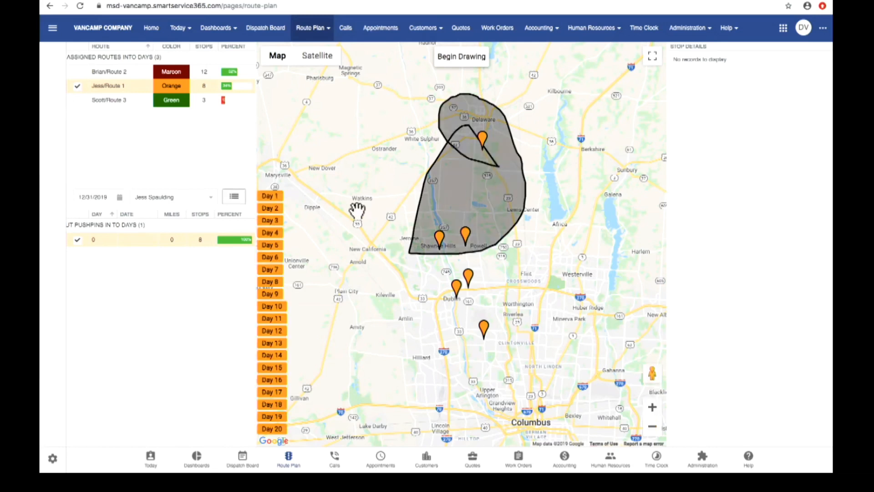
click(273, 199)
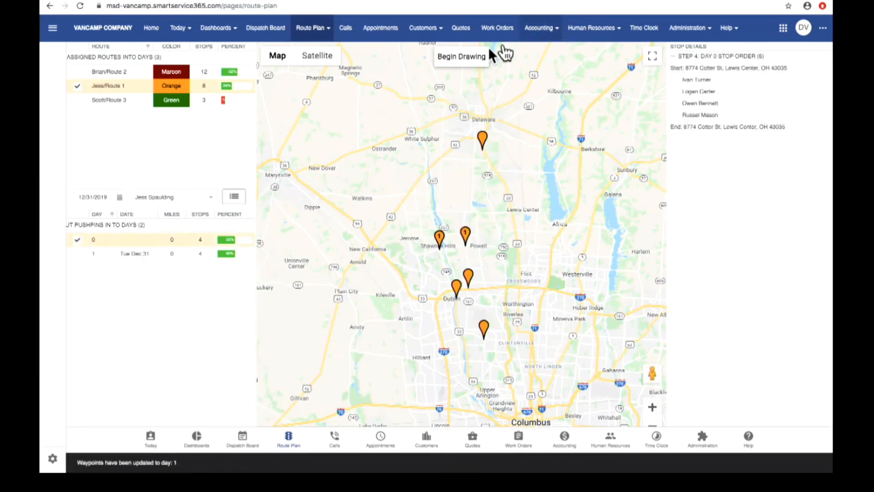
mouse_move(456, 268)
mouse_down()
mouse_move(441, 285)
mouse_move(499, 351)
mouse_move(501, 275)
mouse_move(430, 274)
mouse_up()
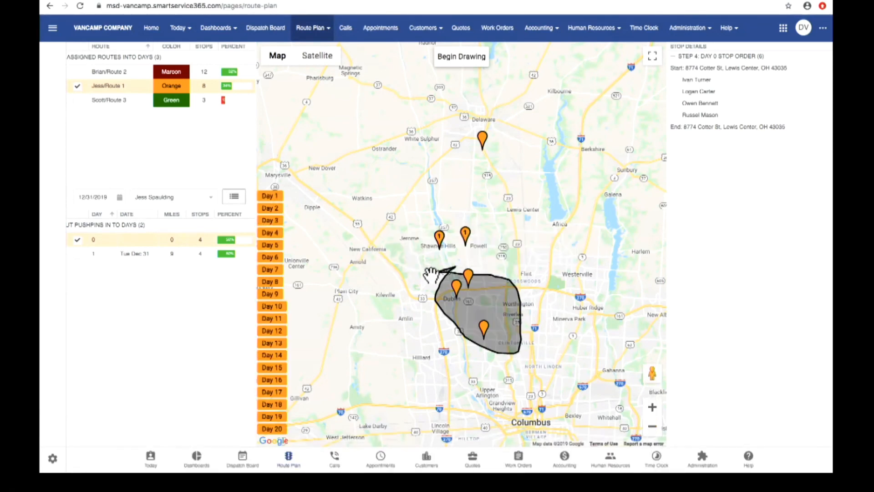
click(280, 208)
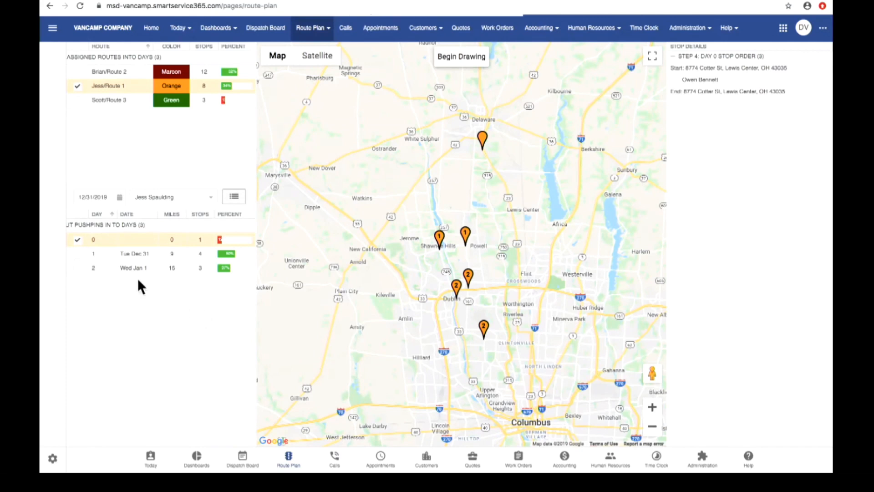
Review the Day 1 stop order and travel summary for Route 1, and open the route plan details list of all stops
click(116, 253)
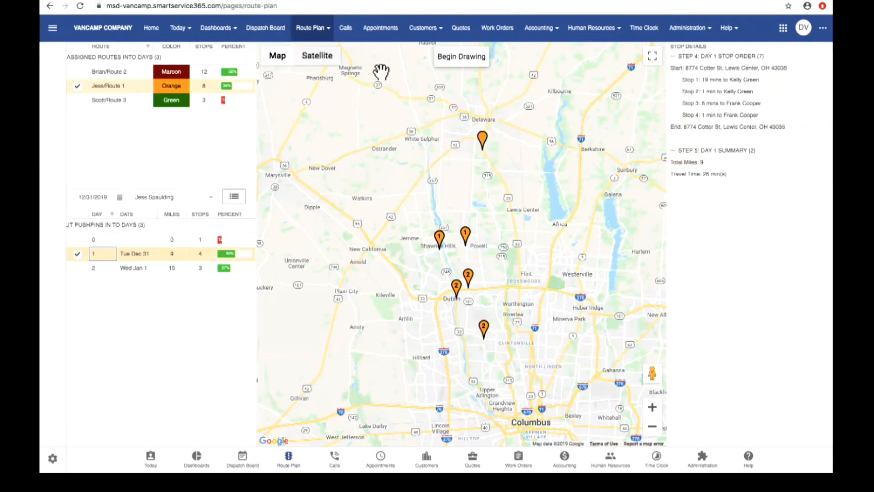
click(325, 35)
click(326, 66)
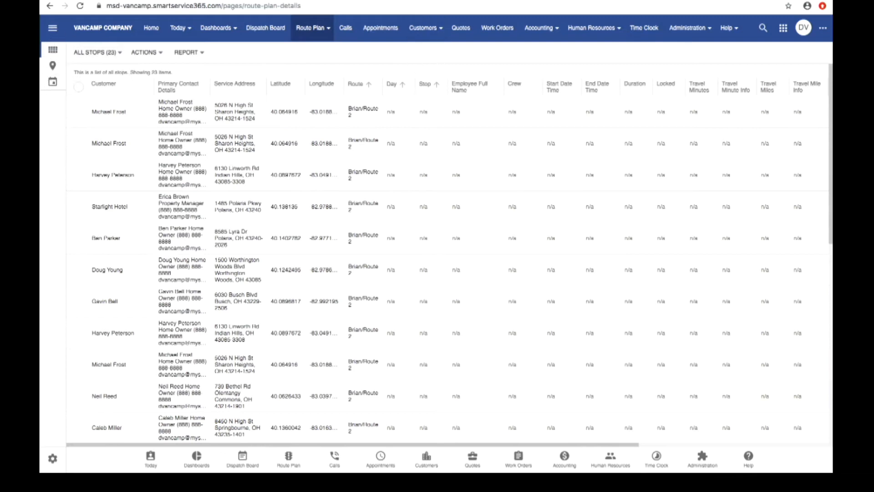
mouse_move(427, 1)
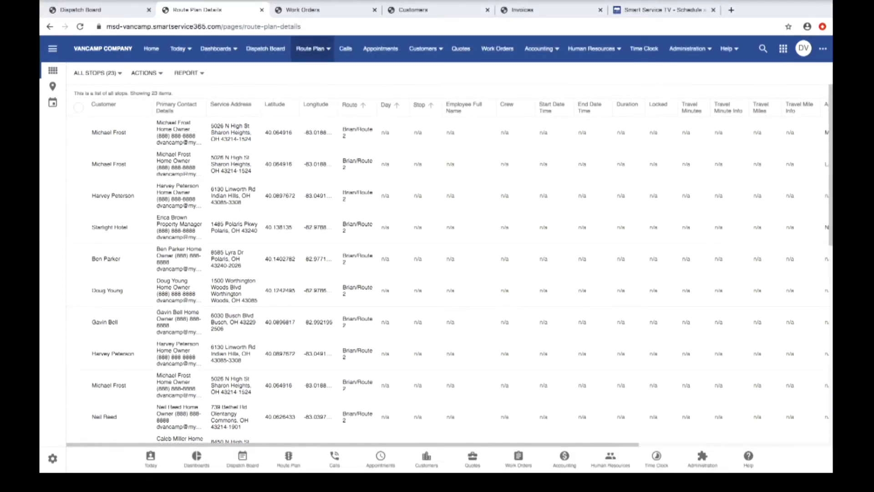